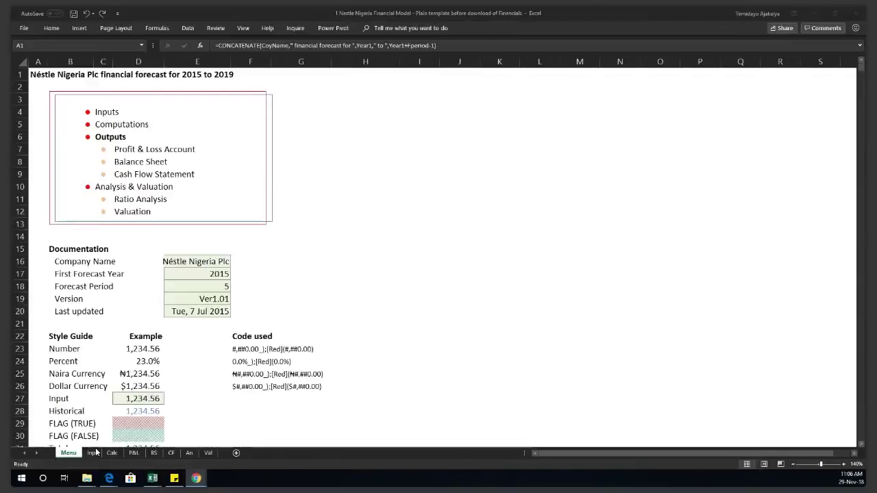
Step: Open the Inp sheet of the blank template and examine its year headings starting from 2012
left_click(95, 456)
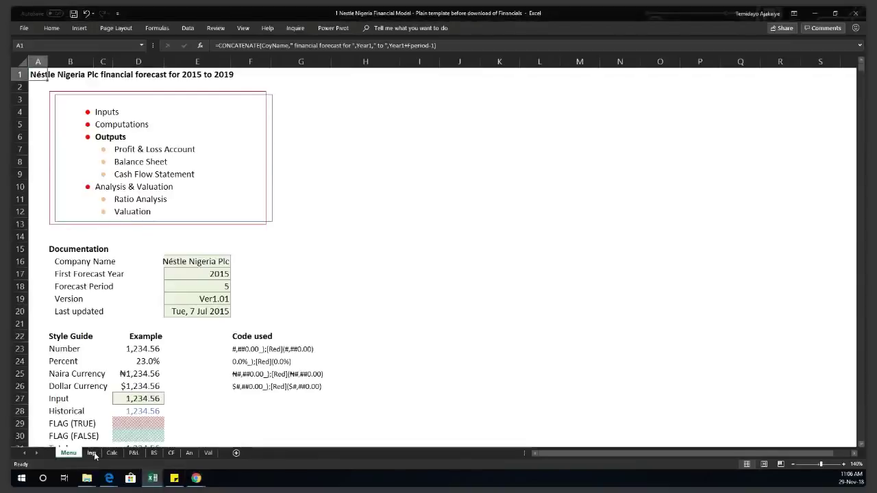
left_click(93, 453)
left_click(348, 89)
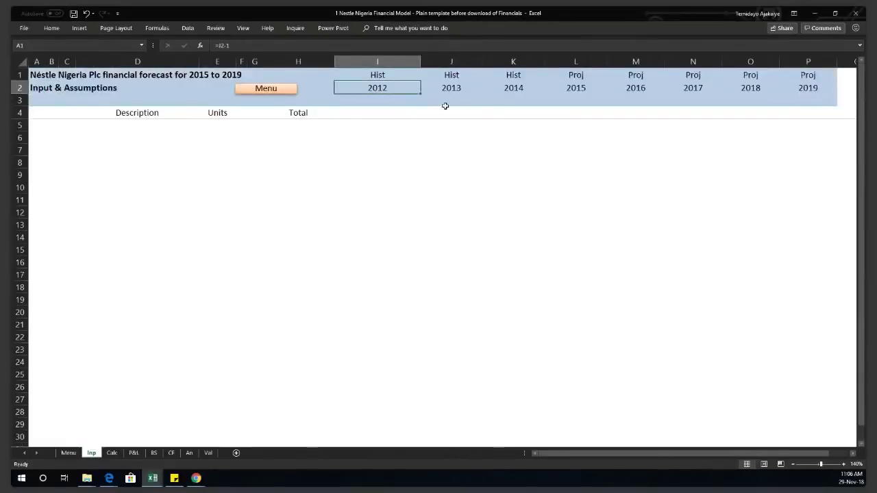
left_click_drag(624, 454, 624, 453)
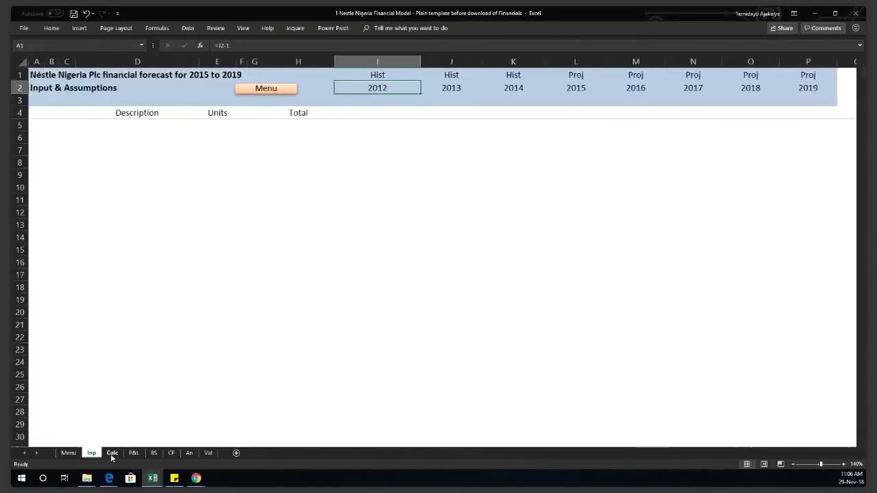
Step: Look through the template's Calc, P&L, BS, CF and An sheets and return to the Menu sheet
left_click(112, 455)
left_click(135, 453)
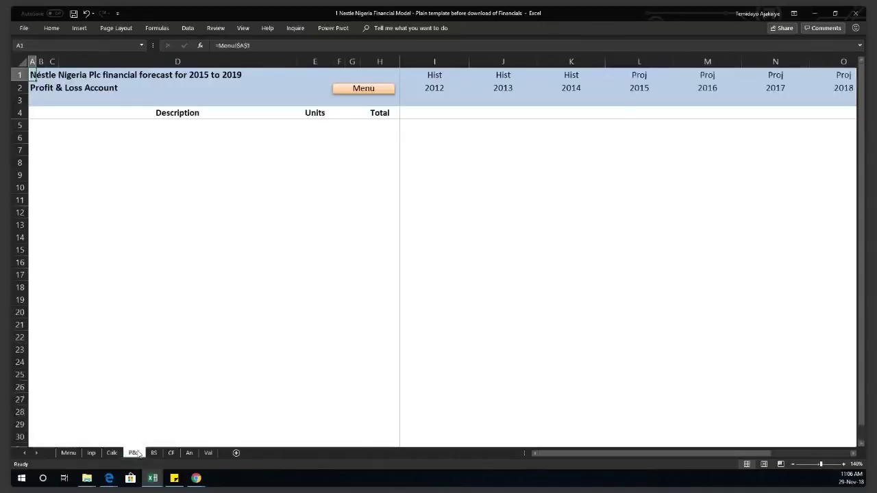
left_click(156, 453)
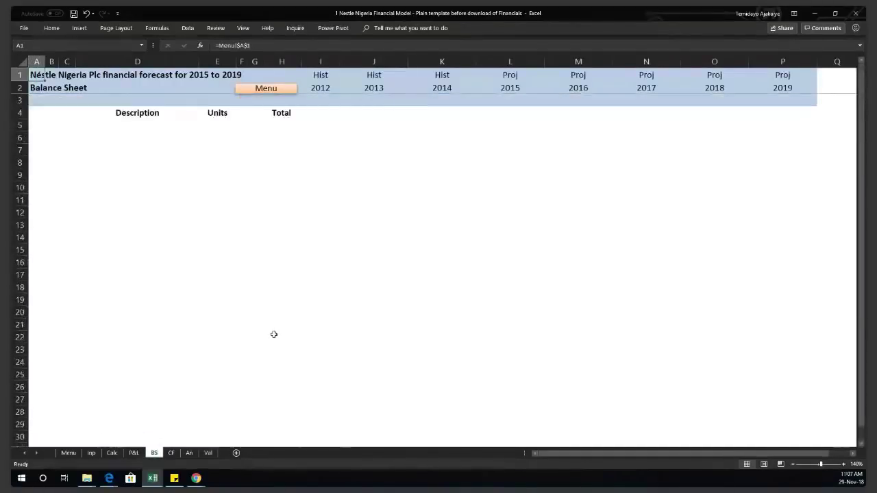
left_click(177, 456)
left_click(190, 456)
left_click(171, 454)
left_click(266, 89)
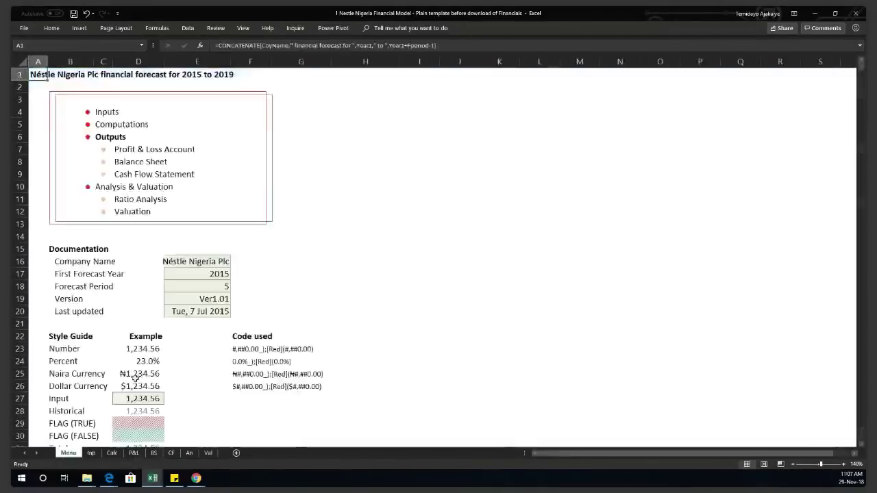
Step: Review the Menu sheet's contents list, Documentation block and Style Guide, including the Number and Historical example formats
scroll(142, 268, "down", 1)
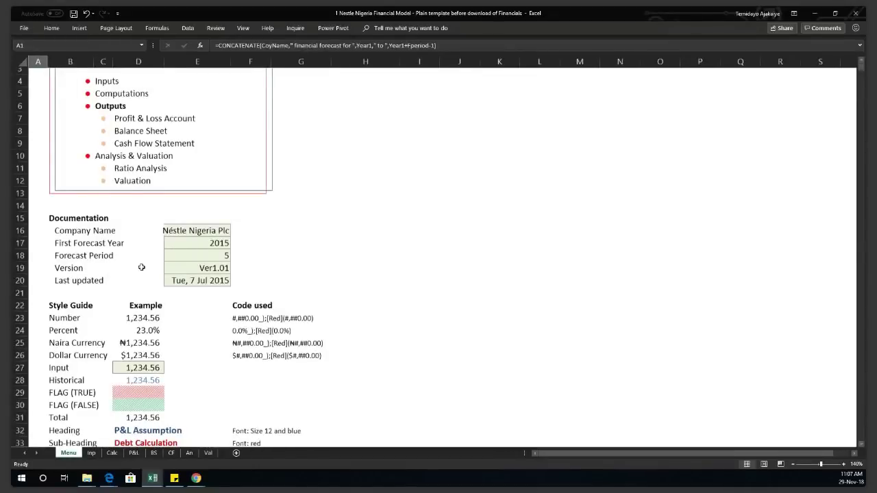
scroll(309, 176, "up", 1)
left_click(157, 147)
scroll(190, 192, "down", 2)
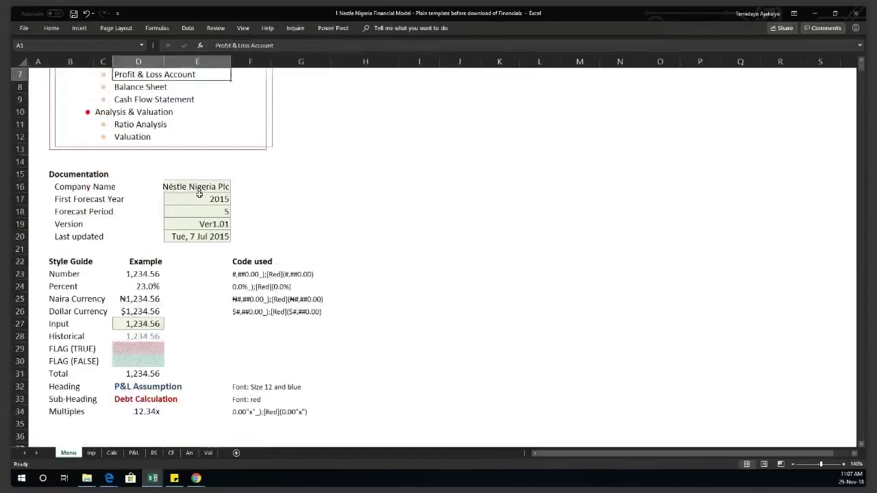
scroll(201, 190, "down", 1)
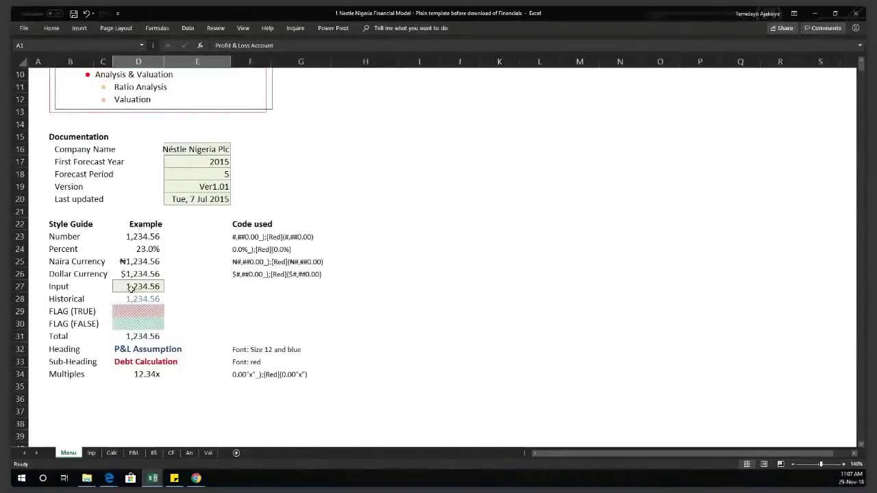
left_click(121, 234)
left_click(124, 299)
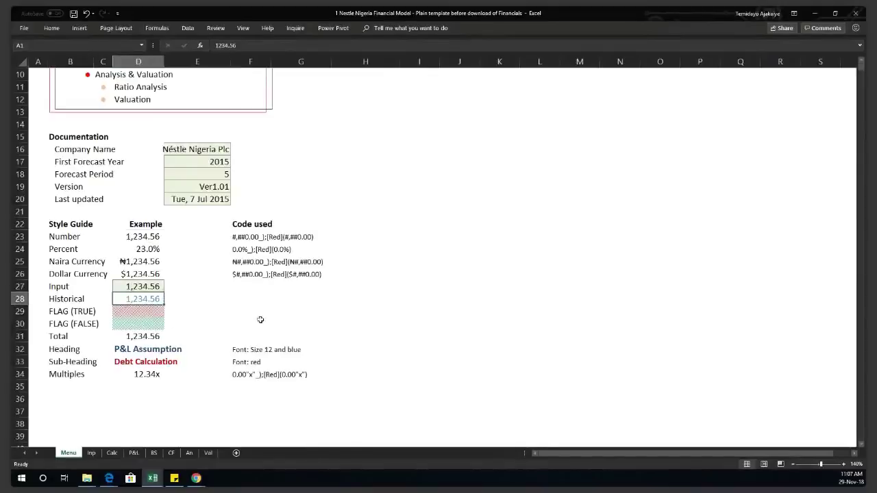
Step: Switch to the "Restructured P&L and BS" workbook and examine its P&L lines from Revenue to Profit for the Year, including the Depreciation note
key("alt+Tab")
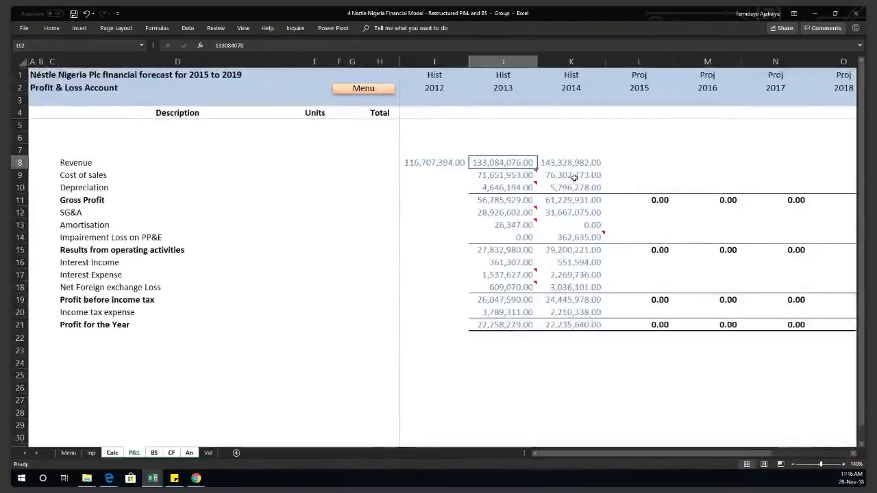
mouse_move(491, 187)
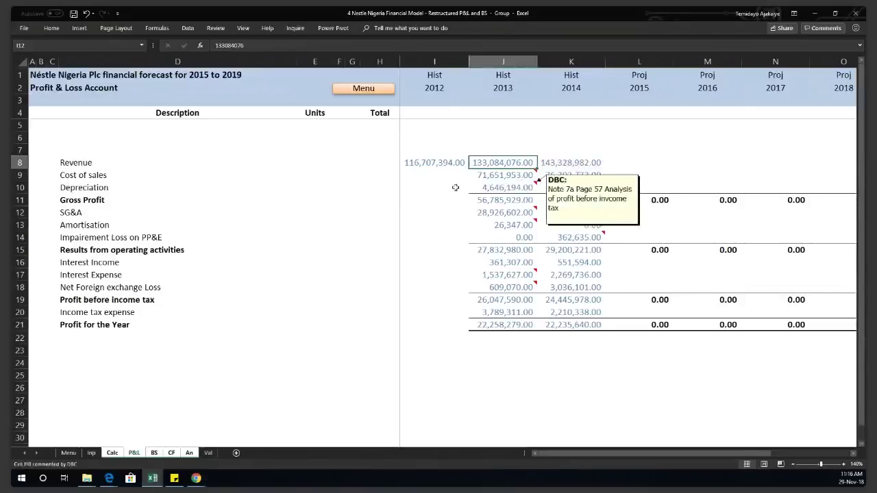
left_click(96, 188)
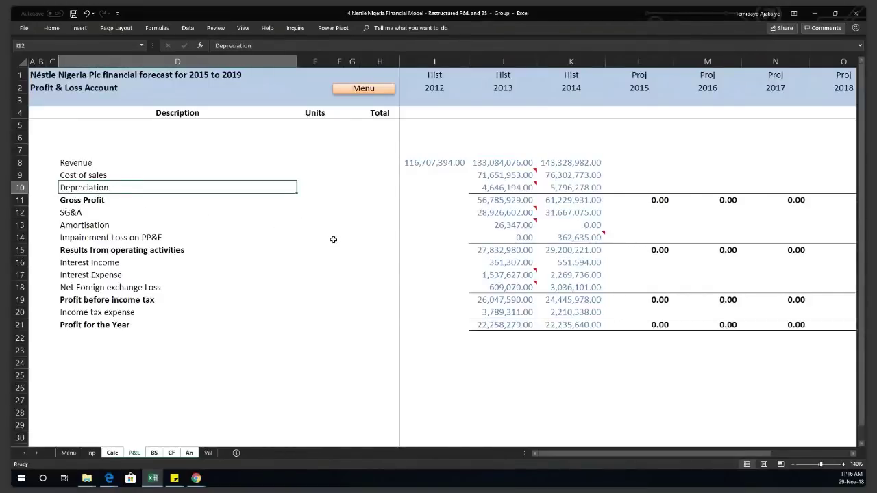
mouse_move(518, 199)
left_mouse_down()
mouse_move(116, 213)
mouse_move(79, 204)
left_mouse_up()
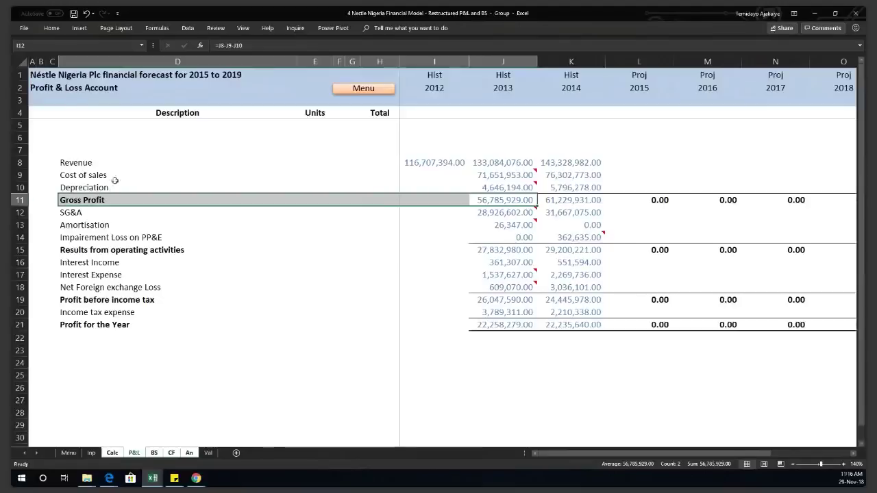
left_click_drag(106, 188, 97, 162)
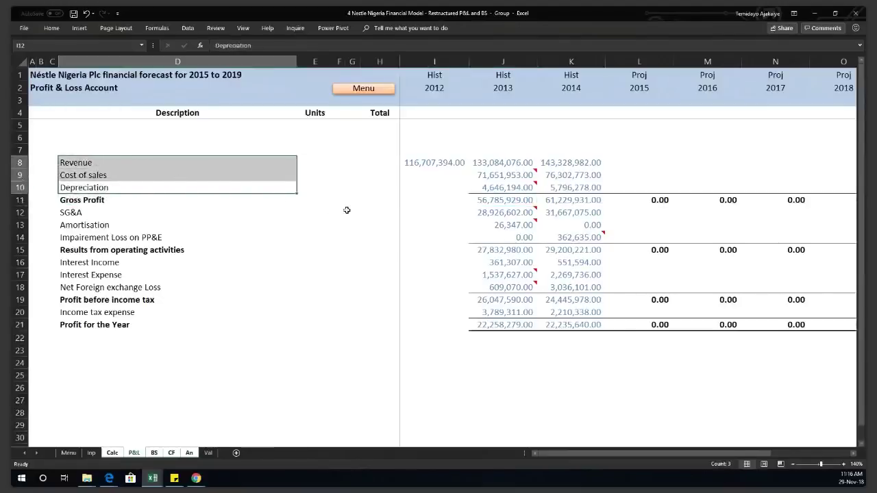
left_click_drag(129, 212, 131, 234)
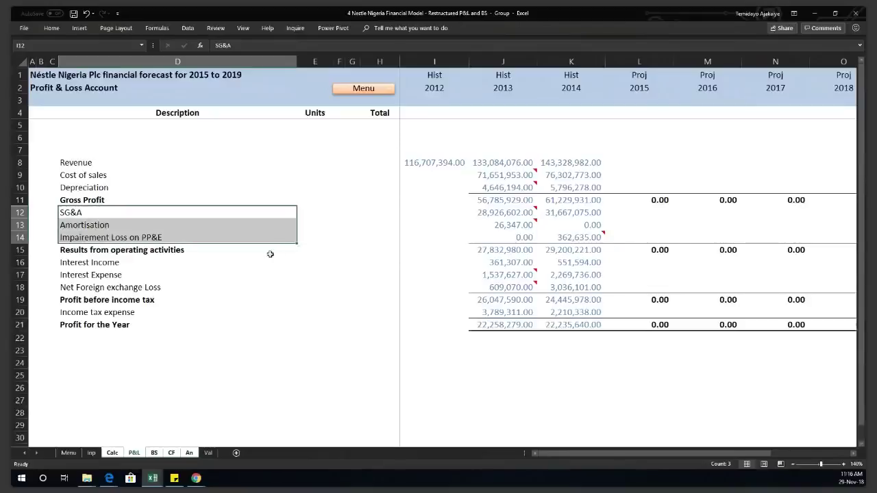
left_click(256, 216)
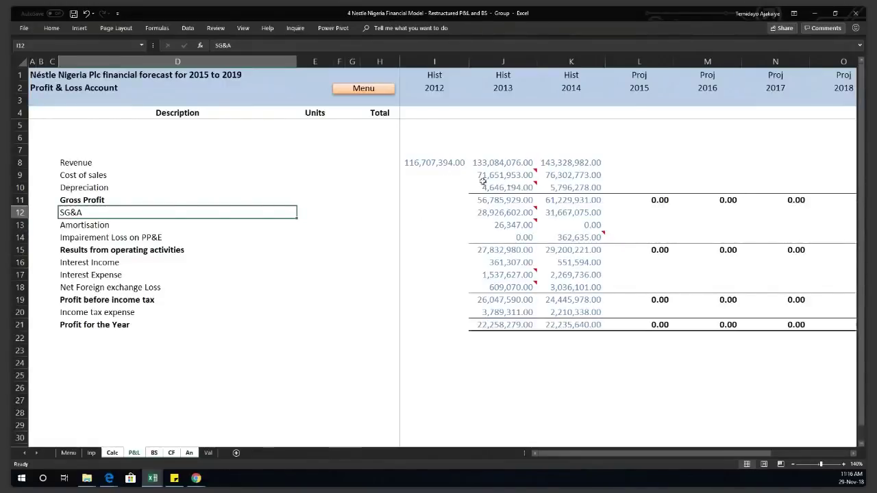
left_click(502, 327)
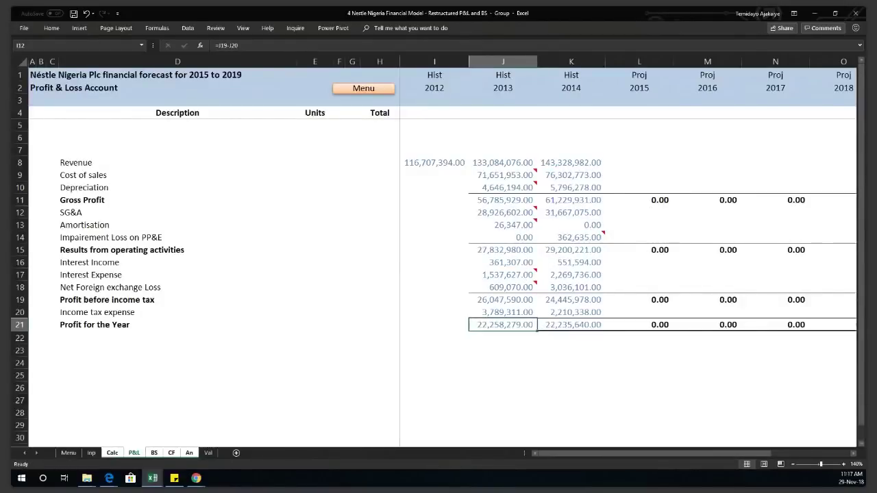
Step: View the "Restructured P&L Only" workbook and open the P&L sheet of "Completed Template before restructuring" for comparison
left_click(159, 484)
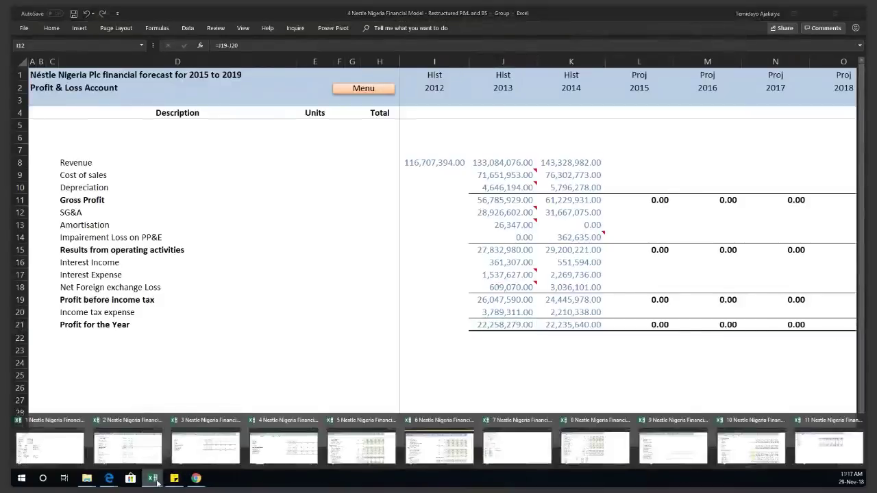
mouse_move(199, 453)
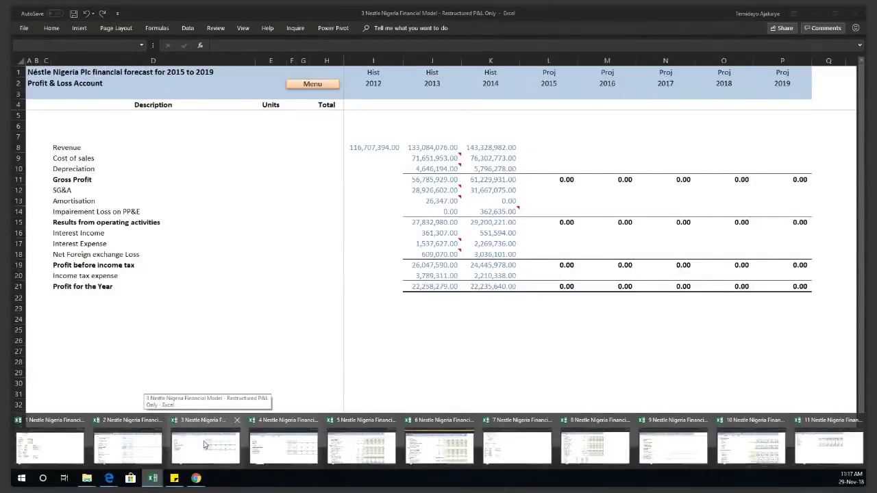
left_click(204, 446)
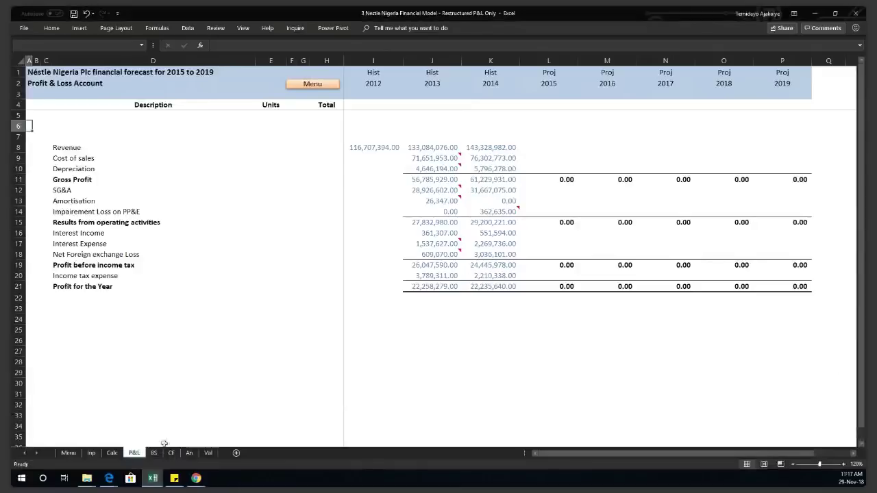
left_click(152, 478)
left_click(145, 434)
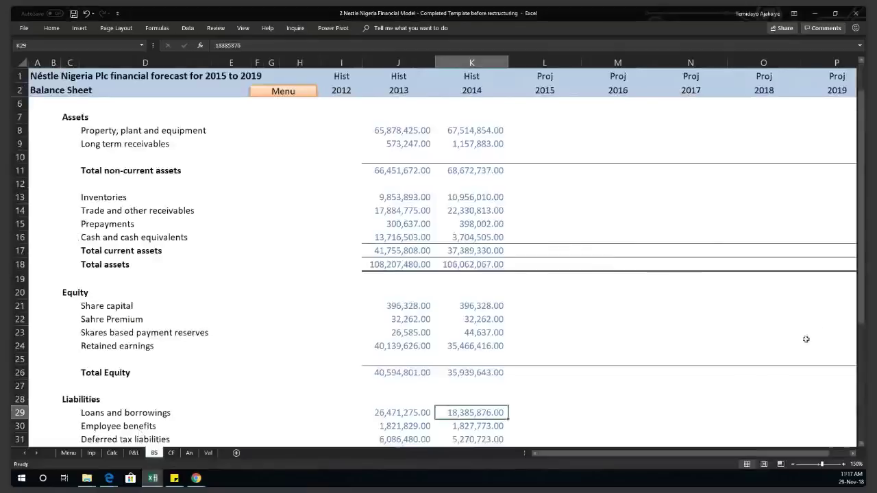
left_click(133, 453)
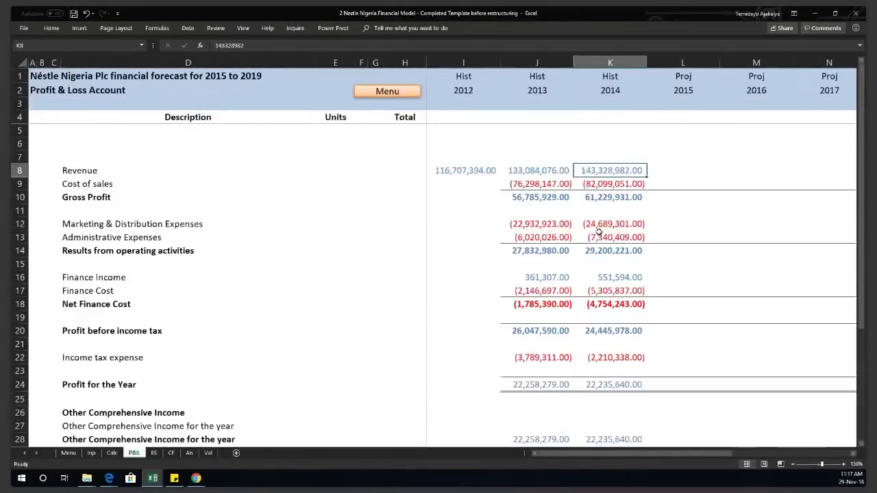
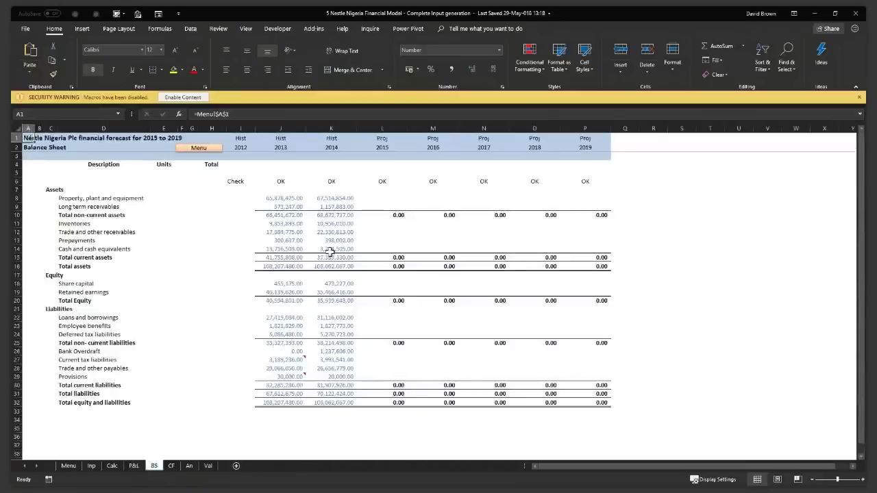
Step: Examine the restructured balance sheet in the "Complete Input generation" workbook, including the 2014 historical column
left_click(336, 128)
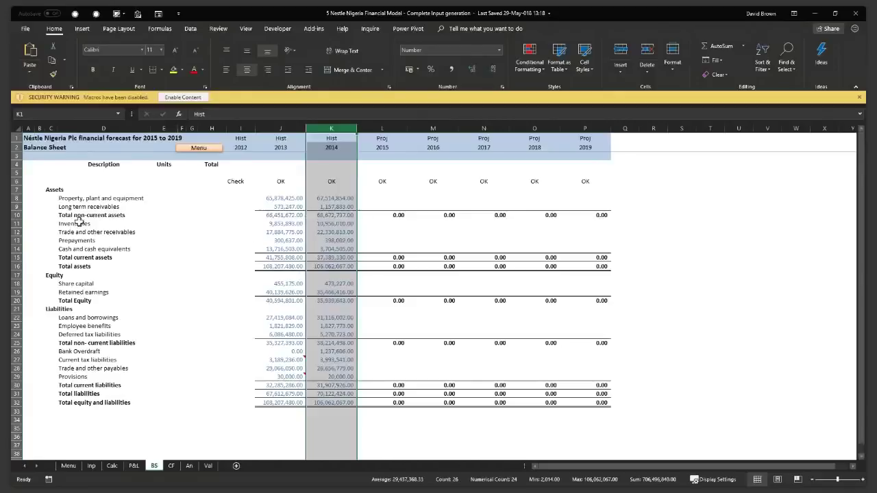
left_click(175, 336)
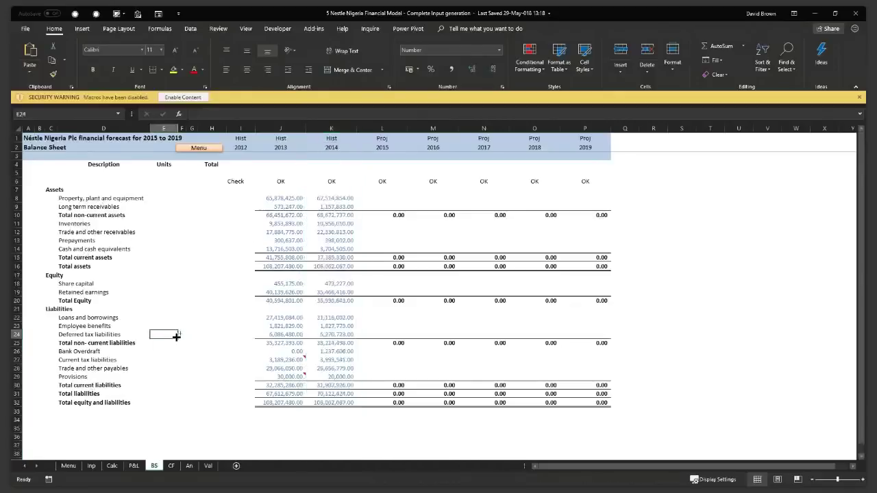
scroll(176, 336, "up", 2, "ctrl")
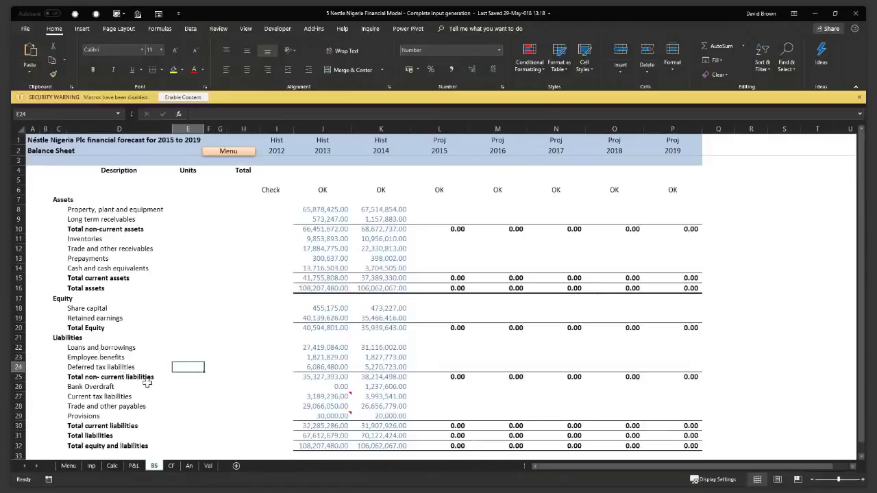
Step: Copy the line descriptions from Revenue to Profit for the Year (D8:D21) on the P&L sheet
left_click(137, 468)
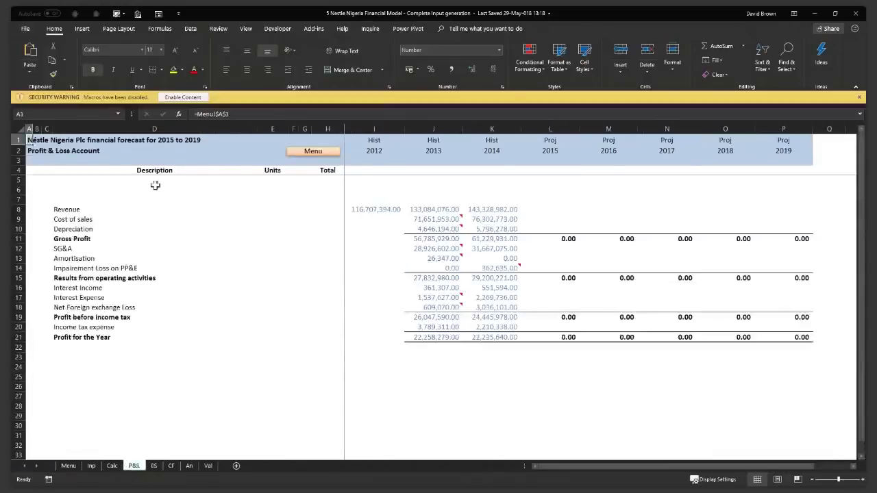
left_click(90, 210)
left_click_drag(91, 222, 96, 339)
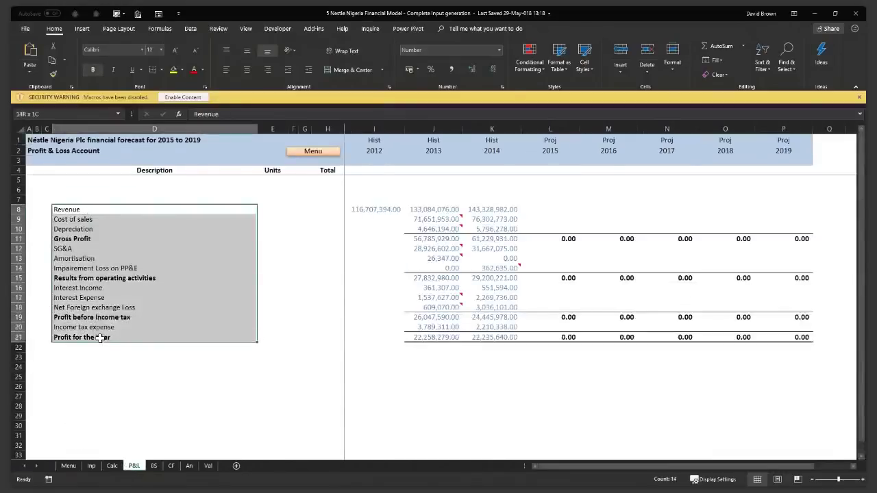
key("ctrl+c")
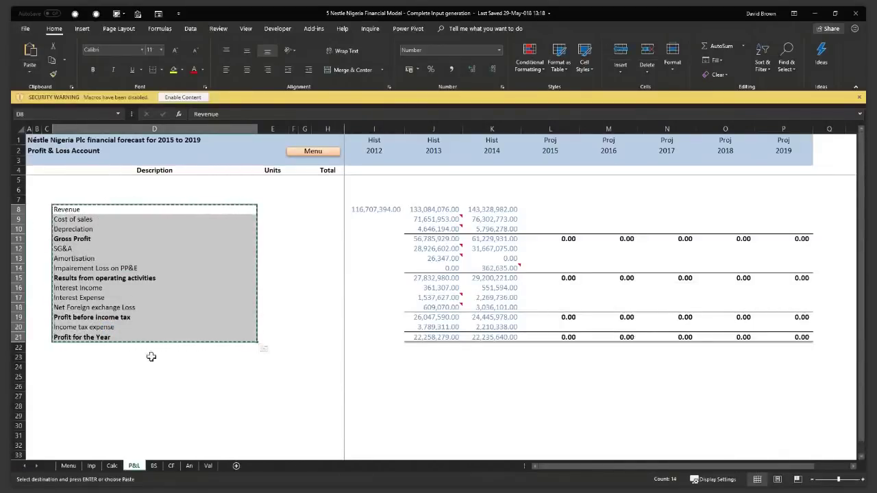
Step: Examine the P&L assumptions on the Inp sheet and inspect the formula for 2013 revenue growth in J7
left_click(93, 467)
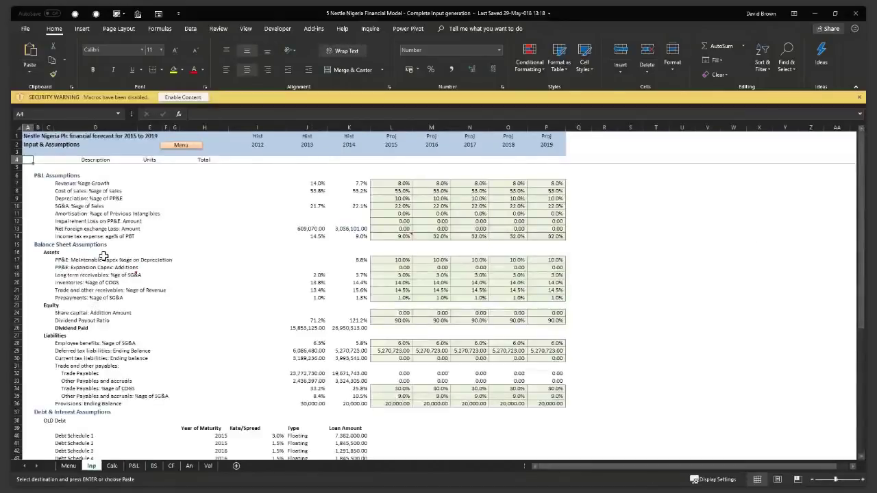
left_click(82, 183)
scroll(191, 254, "up", 4)
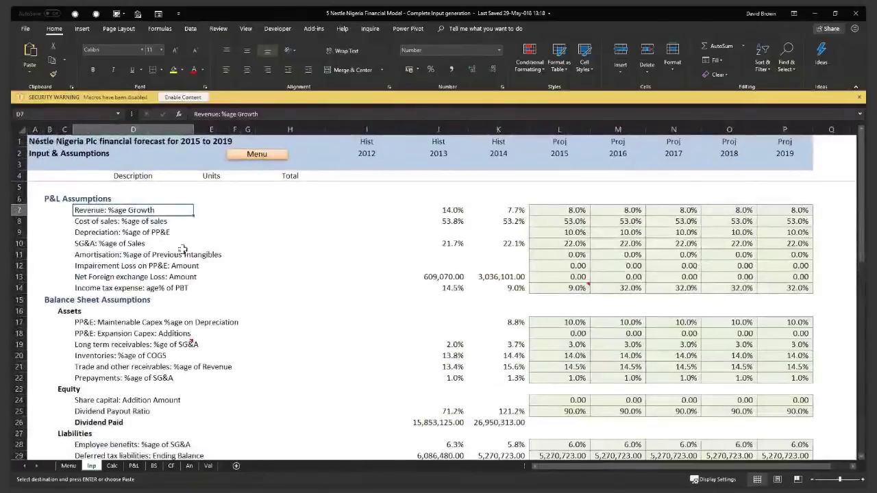
left_click_drag(117, 212, 119, 294)
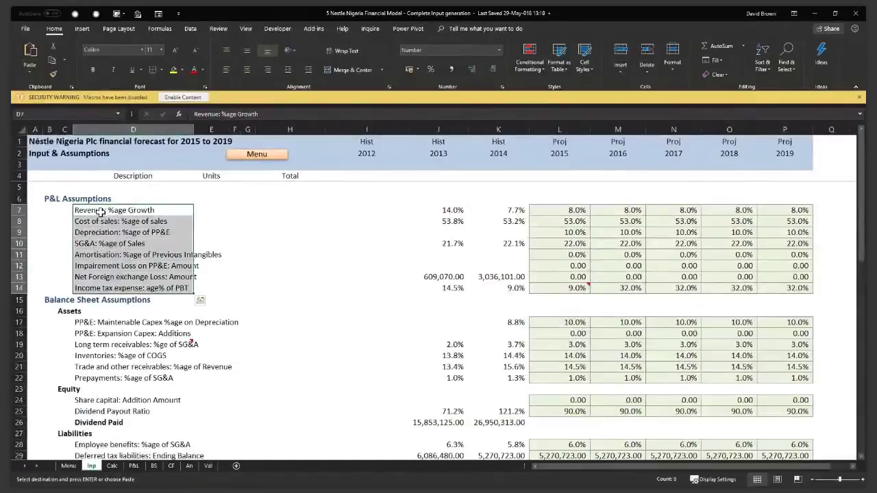
left_click(100, 212)
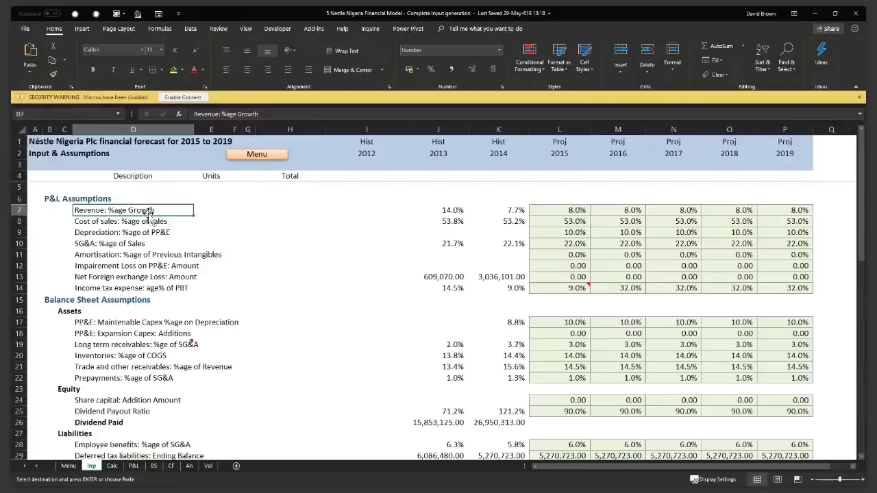
left_click(453, 212)
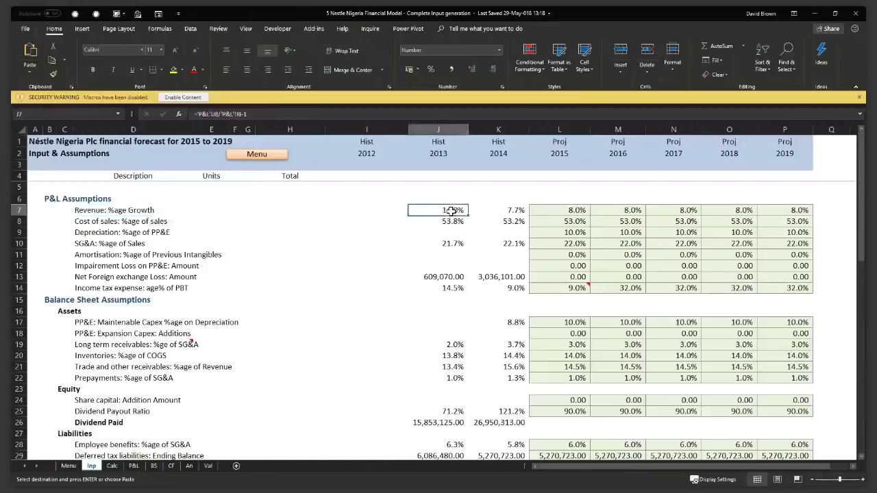
Step: Re-enter the 2013 revenue growth formula in J7 as ='P&L'!J8/'P&L'!I8-1 and fill it across to 2014
key("F2")
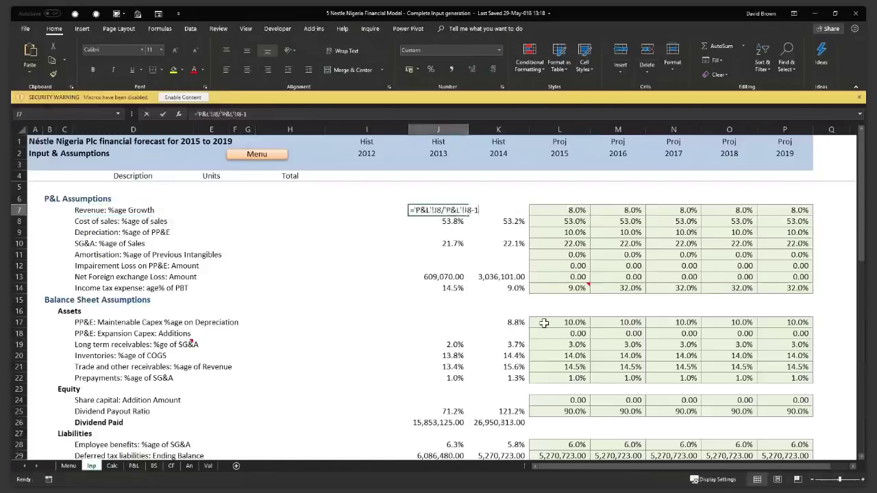
key("Escape")
type("=")
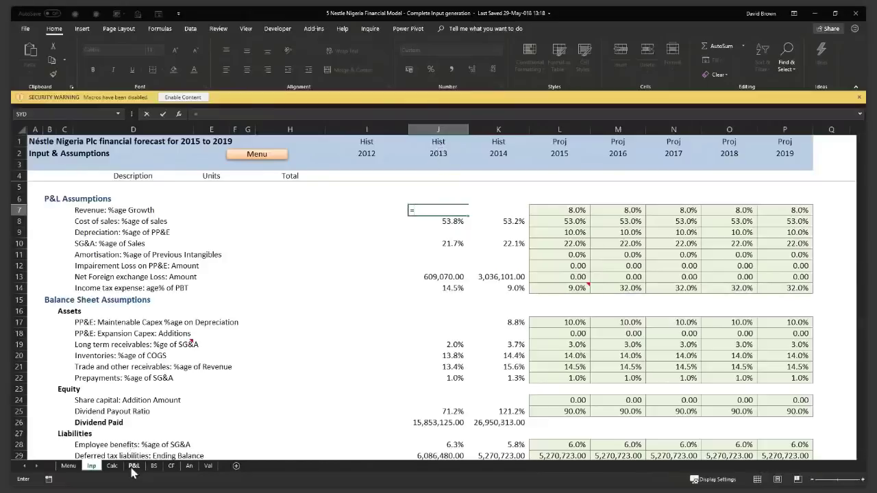
key("Escape")
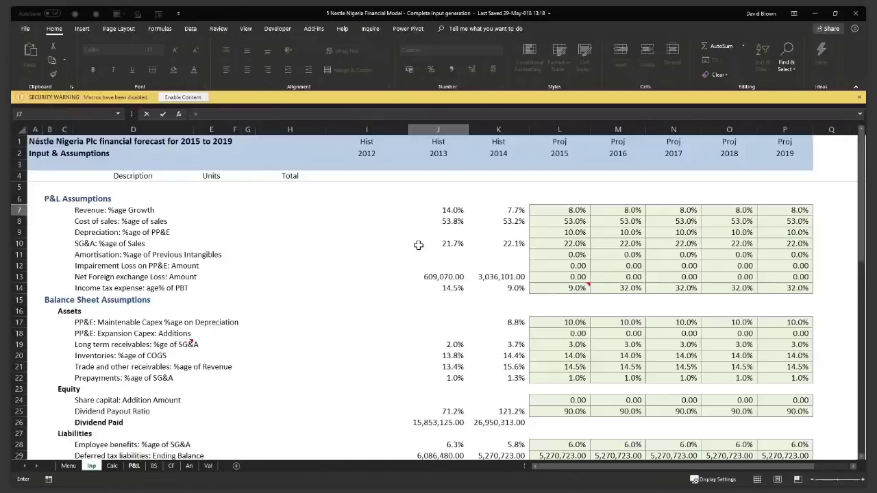
left_click(134, 465)
left_click(412, 210)
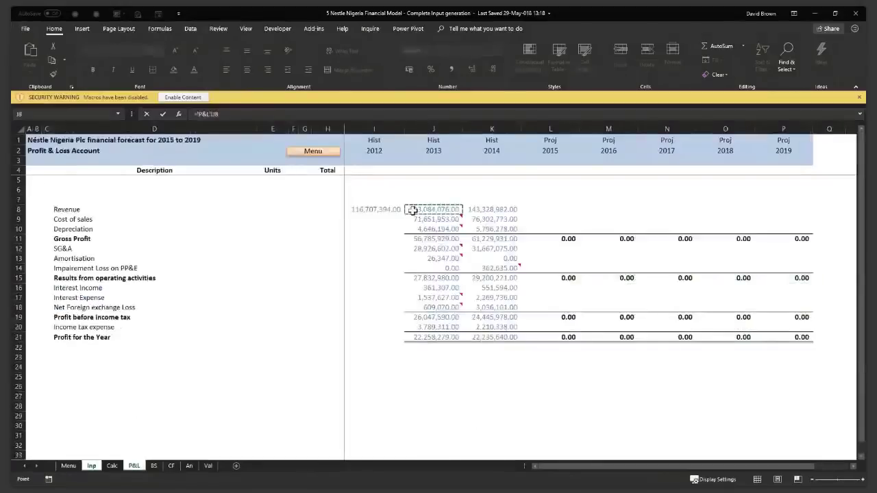
type("/")
left_click(388, 210)
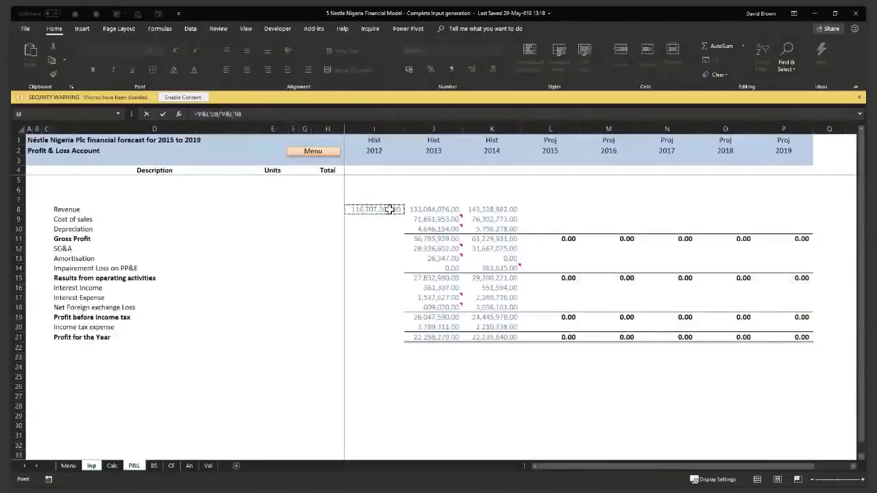
type("-1")
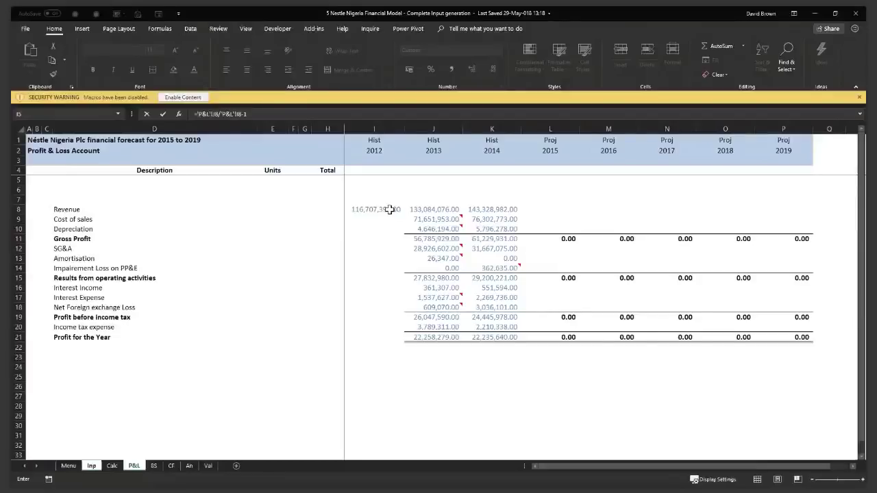
key("Return")
left_click_drag(468, 215, 510, 217)
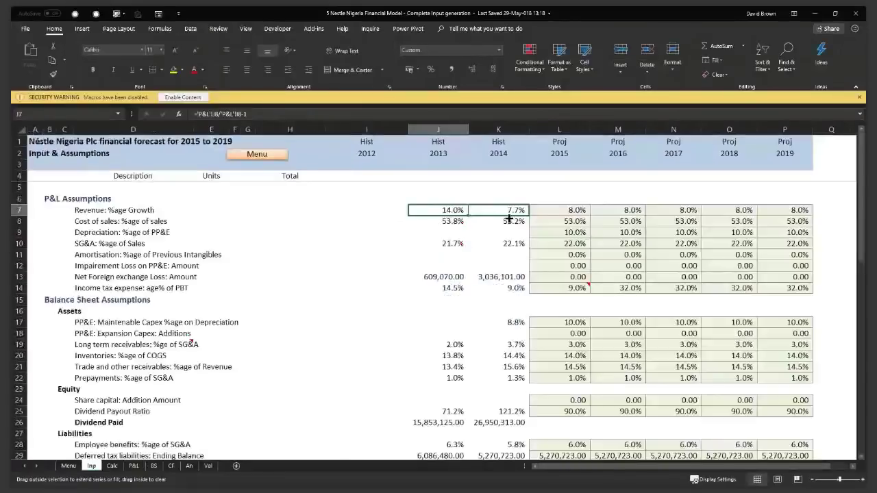
Step: Examine the historical revenue growth formulas in J7 and K7 and the projected growth rates for 2015 to 2019
left_click(507, 211)
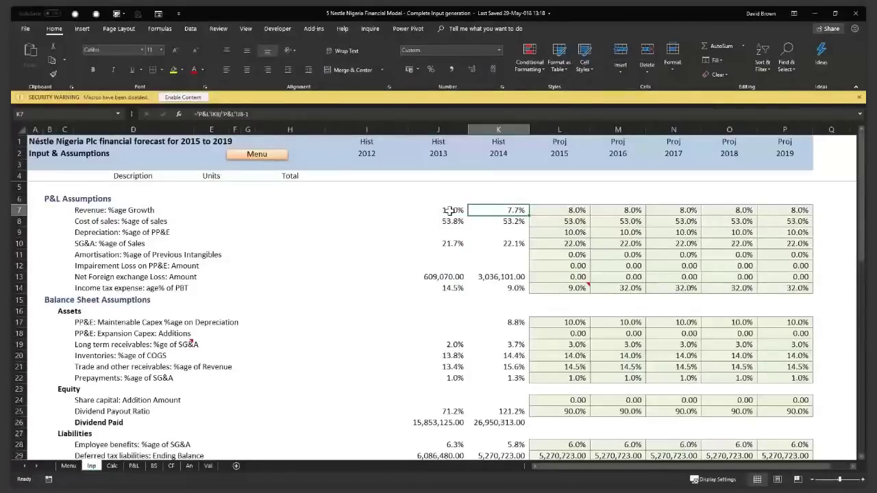
left_click(455, 210)
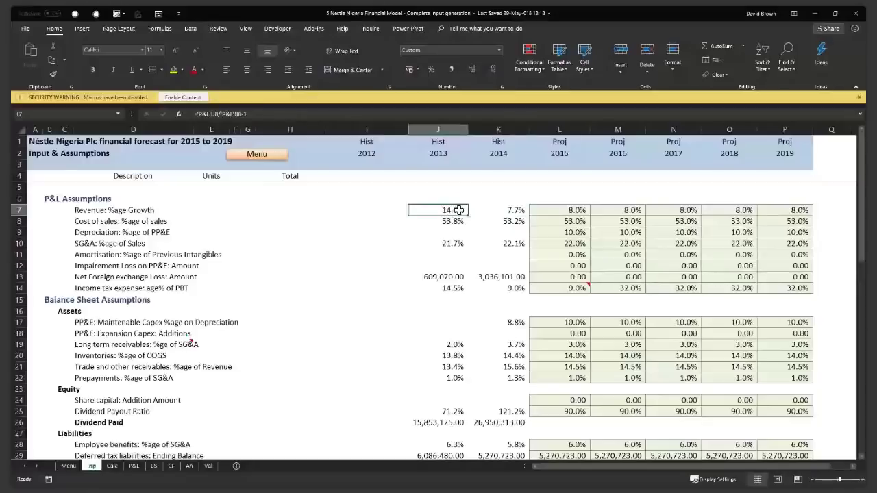
left_click(501, 212)
left_click_drag(551, 211, 787, 210)
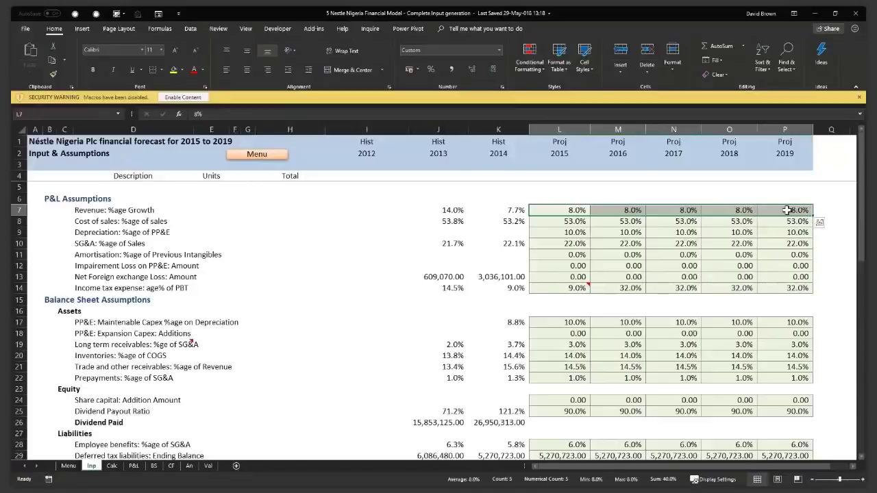
left_click_drag(562, 211, 774, 210)
left_click(110, 211)
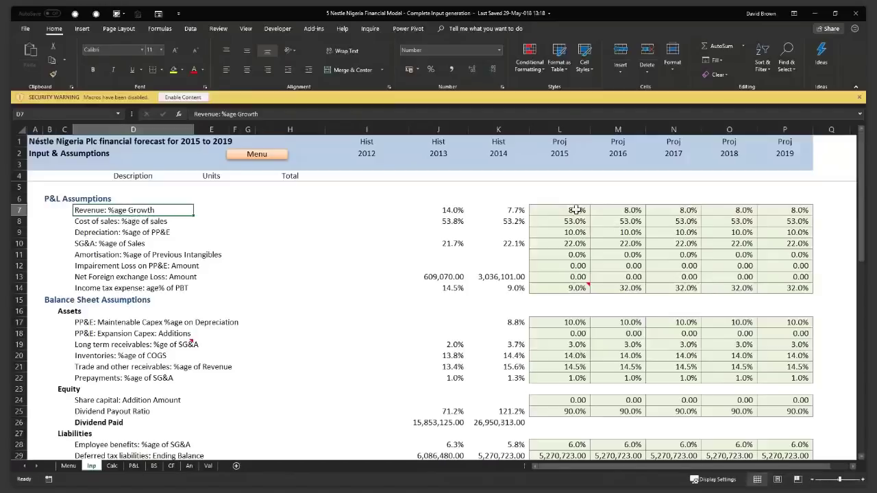
left_click_drag(574, 210, 792, 212)
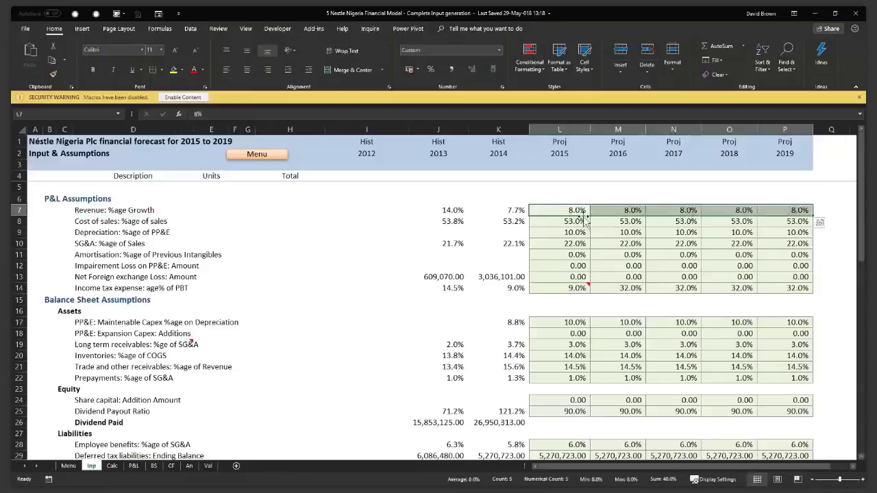
left_click_drag(563, 211, 779, 210)
Step: Review the P&L assumption descriptions, and examine the cost of sales percentages in row 8 for historical and projected years
left_click_drag(133, 214, 139, 285)
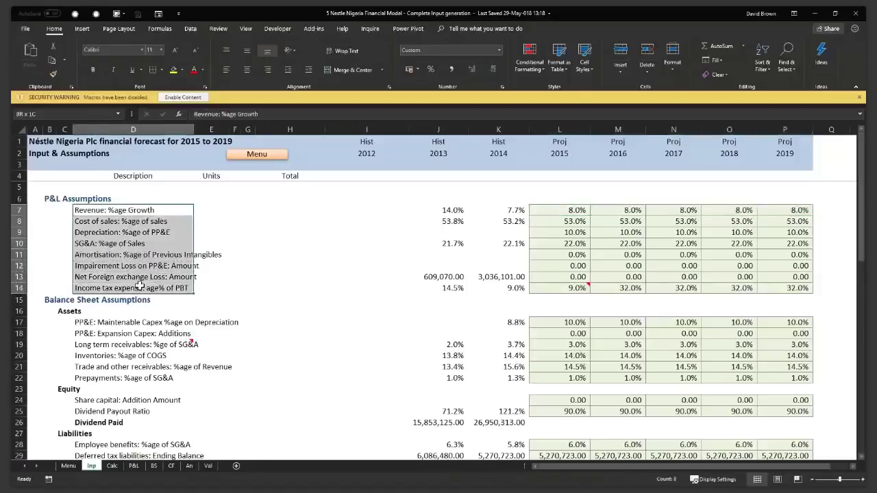
left_click(16, 222)
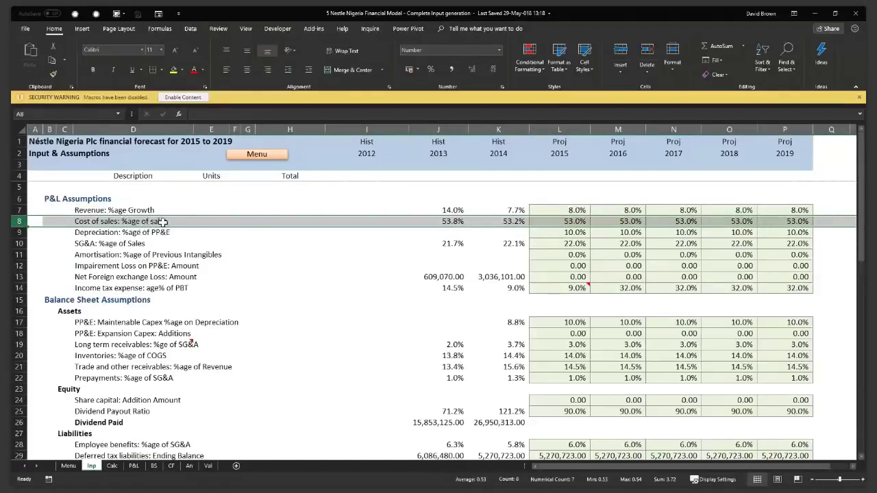
left_click(457, 221)
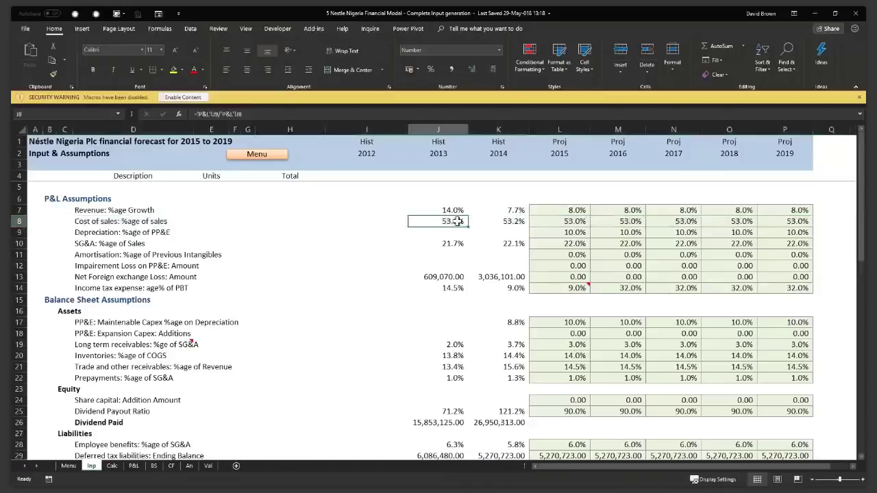
left_click(510, 222)
left_click_drag(570, 222, 785, 222)
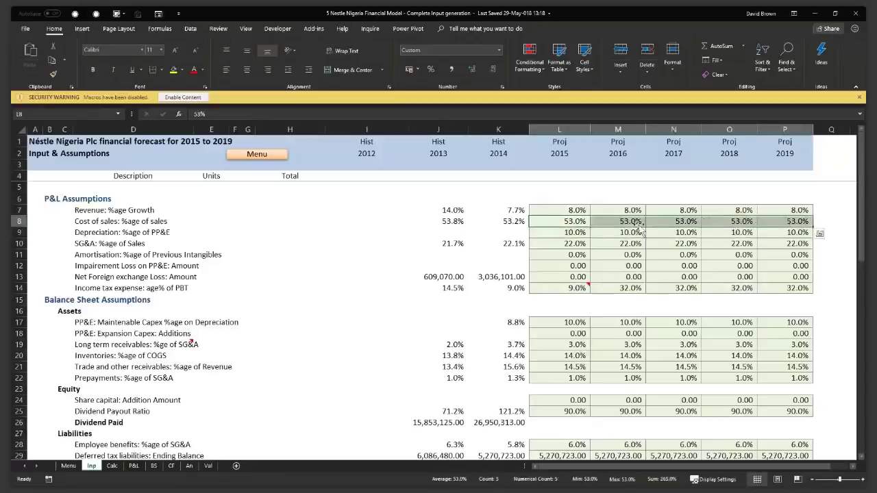
left_click_drag(561, 222, 785, 221)
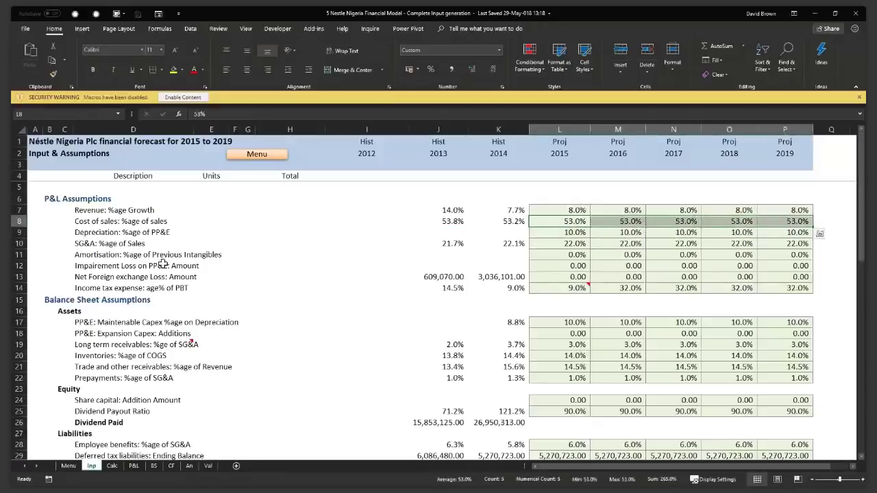
Step: Examine the deferred tax liabilities ending balance assumption in row 29, including its projected values
scroll(162, 266, "down", 1)
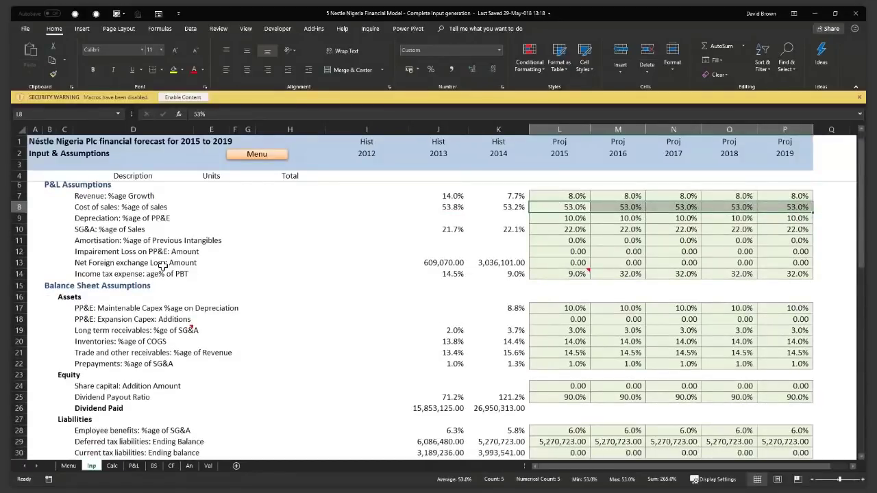
scroll(163, 266, "down", 4)
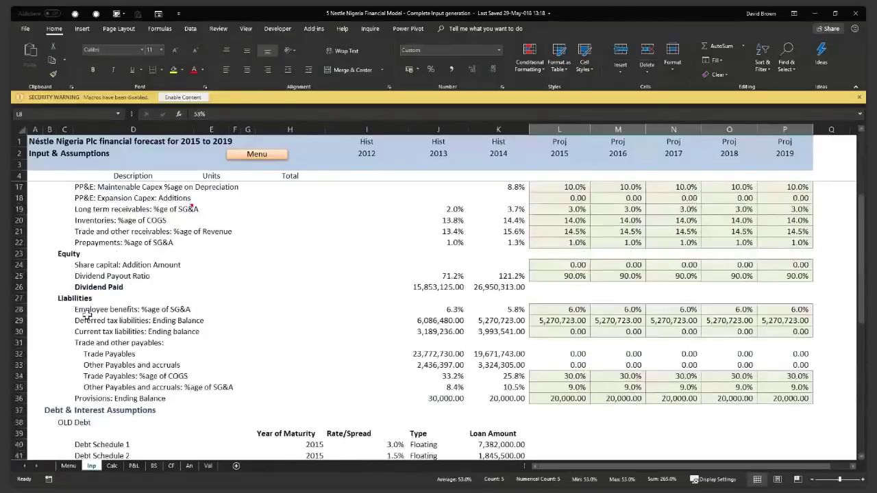
left_click(19, 320)
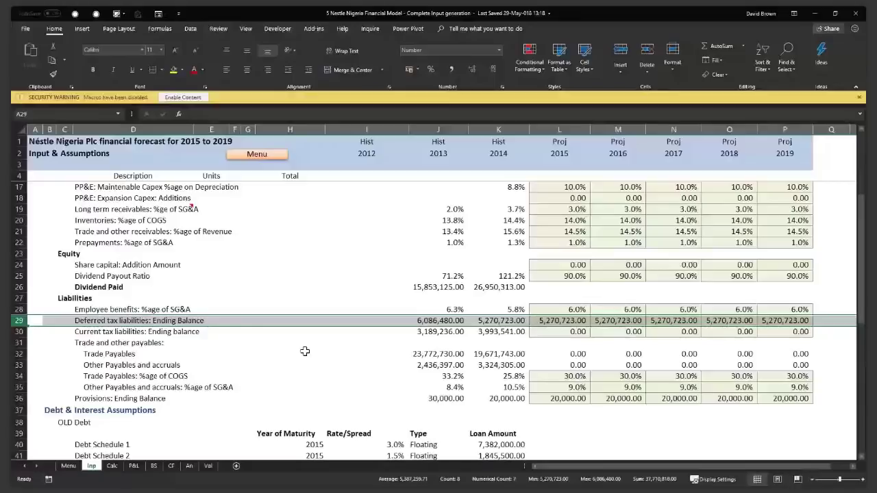
scroll(305, 351, "up", 1)
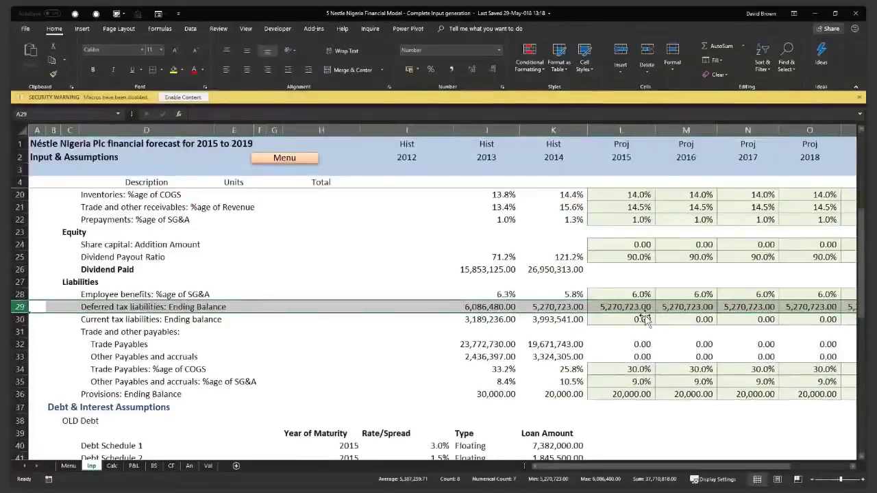
left_click_drag(644, 307, 840, 308)
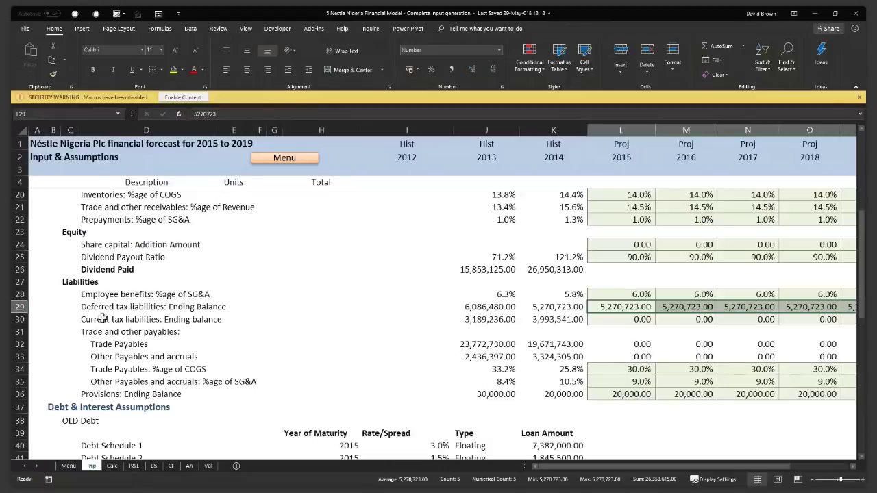
left_click(176, 308)
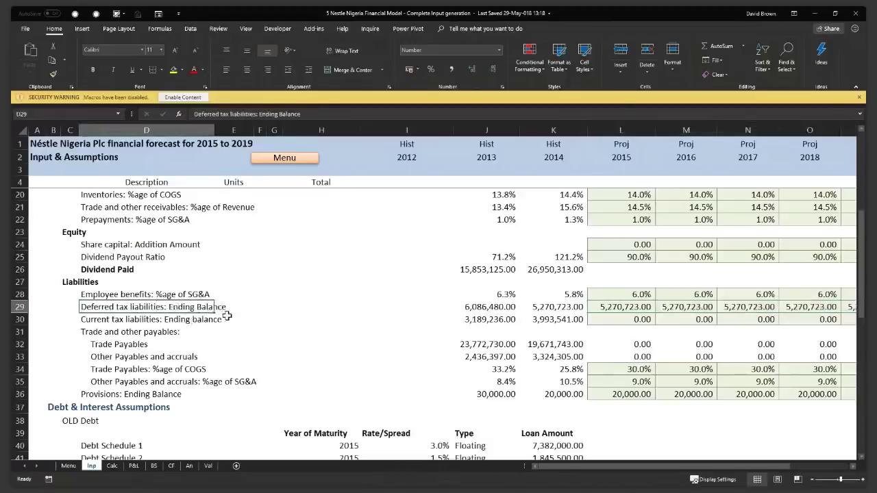
Step: Enter the 2013 trade payables percentage of COGS in J34 as =BS!J28/'P&L'!J9
left_click(120, 371)
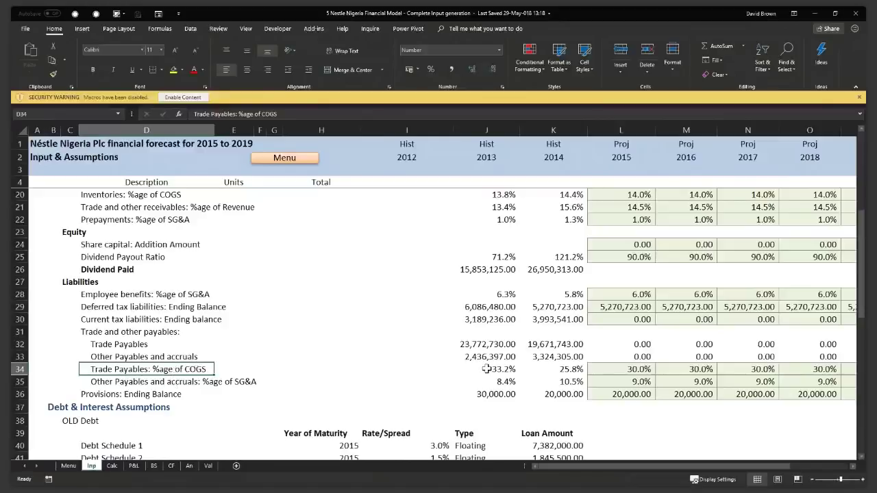
scroll(487, 370, "down", 2)
left_click(505, 294)
type("=")
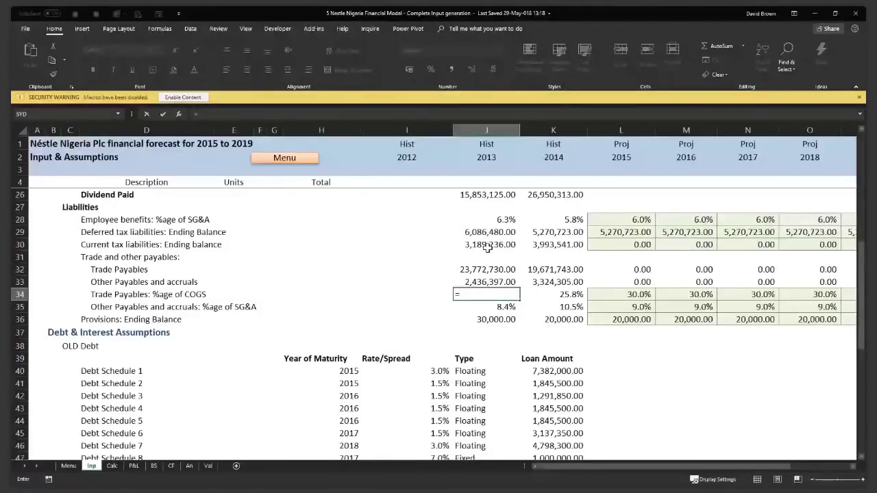
left_click(154, 467)
left_click(308, 349)
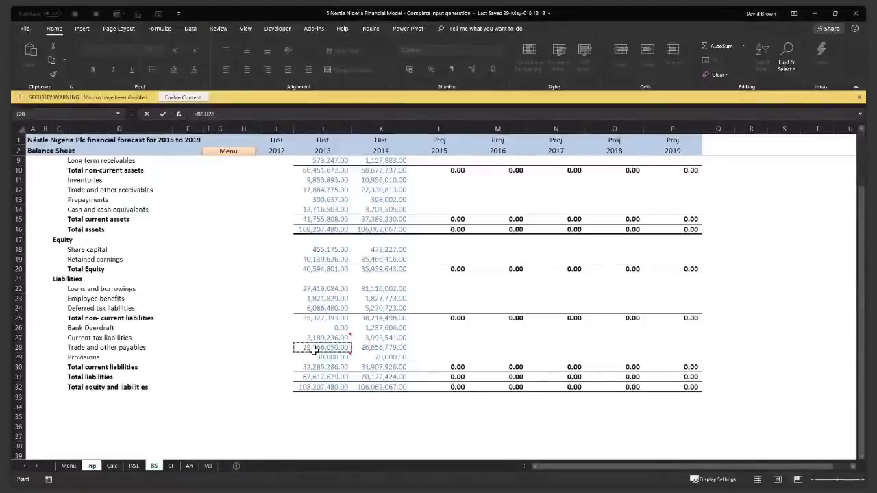
type("/")
left_click(134, 467)
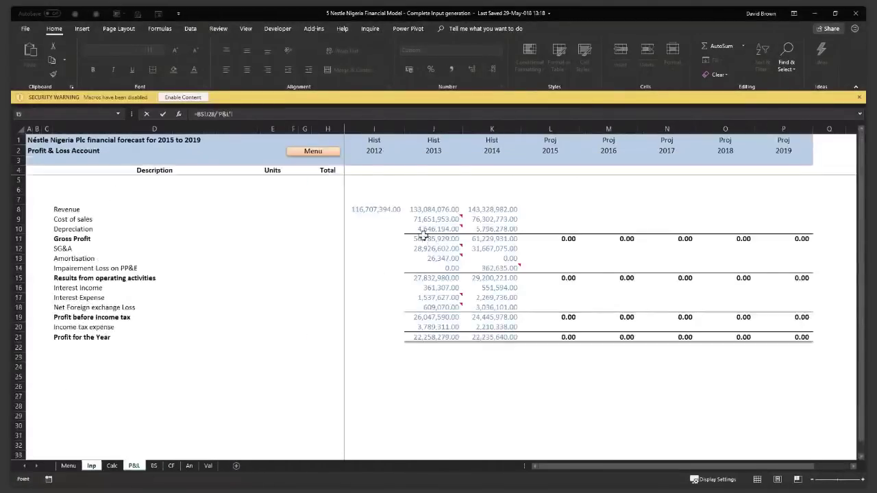
left_click(442, 219)
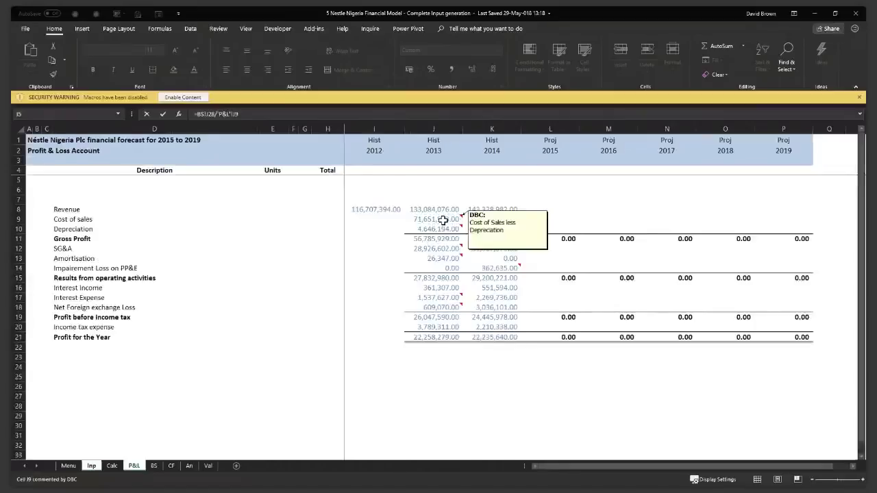
key("Return")
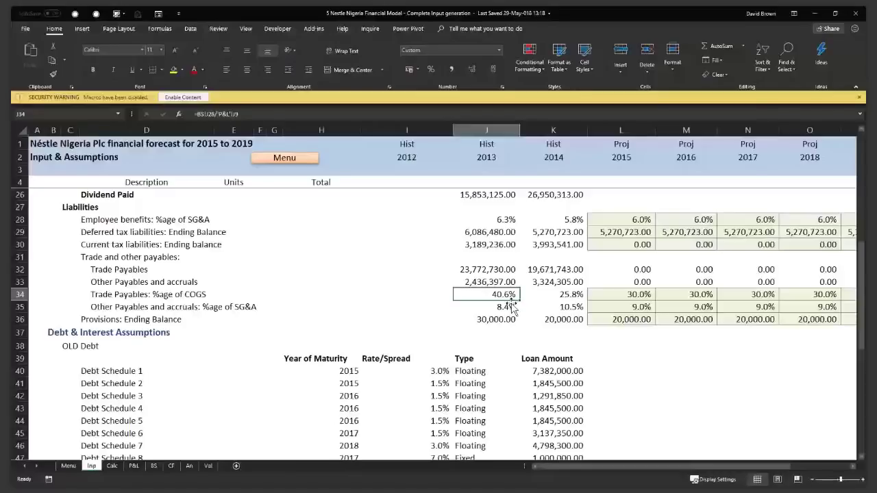
Step: Rebuild J34 by dividing 2013 trade and other payables on BS by P&L cost of sales, and fill it across to K34
left_click(509, 307)
key("shift+space")
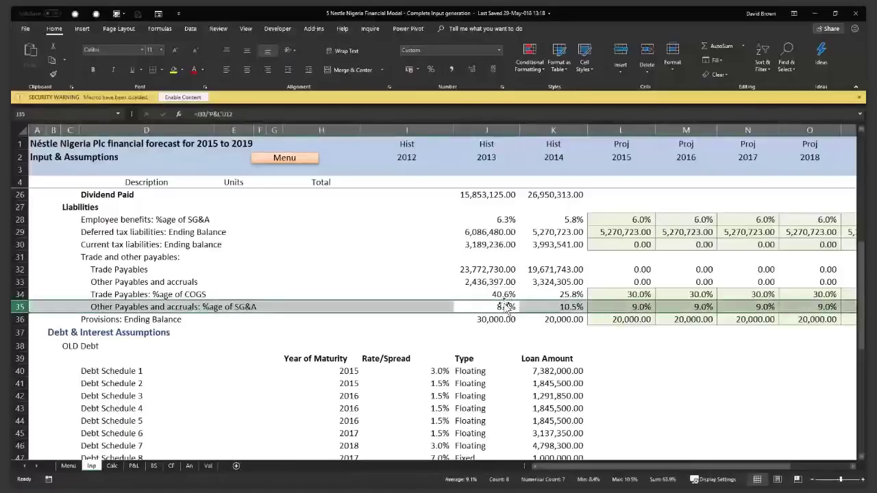
left_click(495, 295)
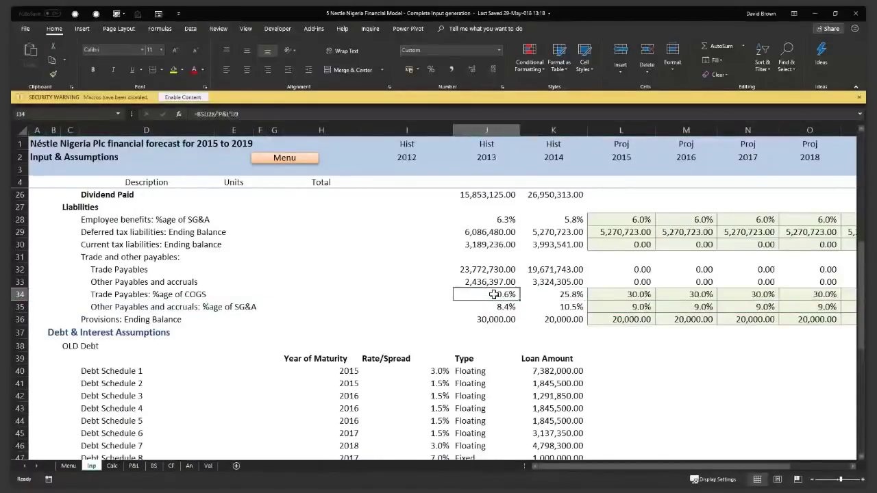
key("shift+space")
left_click(495, 295)
type("=")
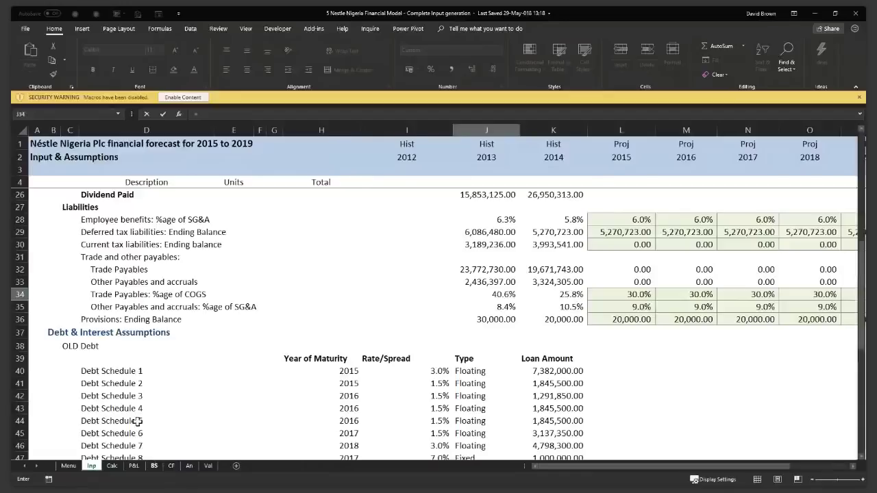
left_click(59, 348)
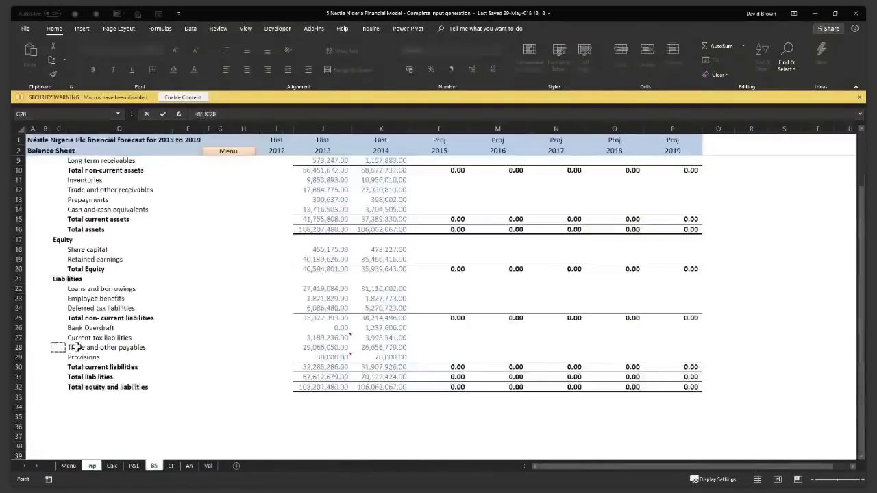
type("/")
left_click(133, 466)
left_click(430, 220)
key("Return")
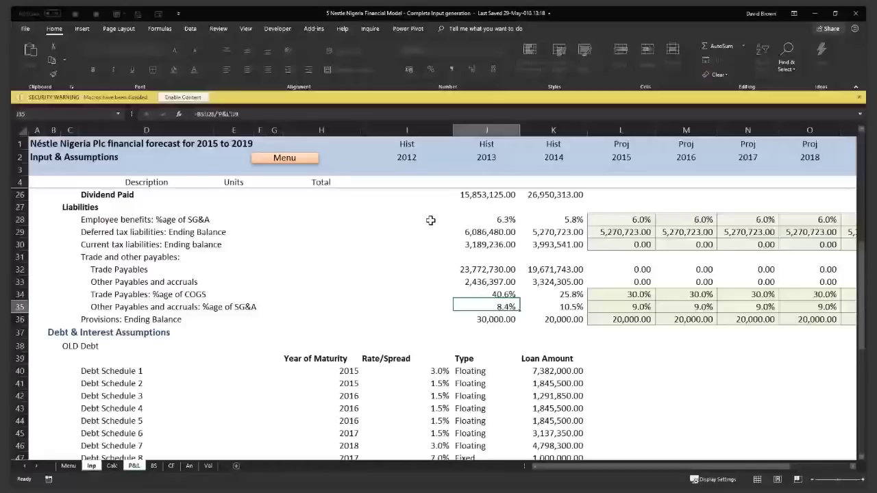
key("Up")
left_click_drag(520, 300, 559, 301)
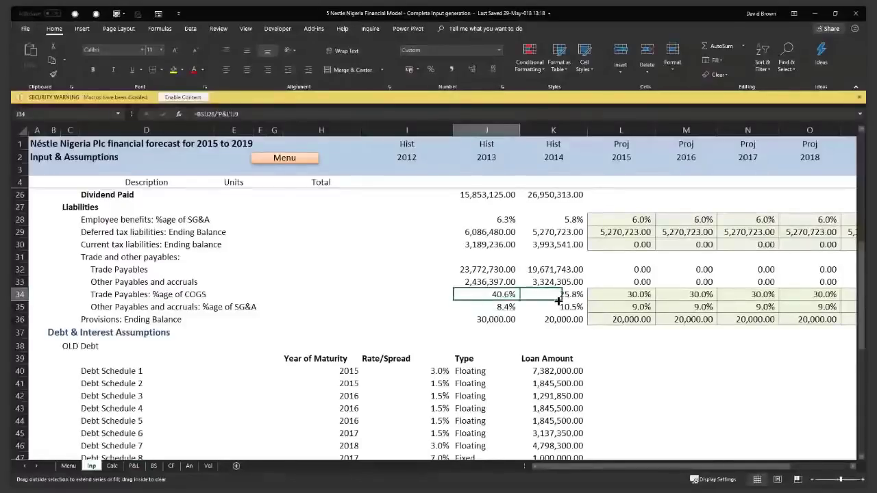
Step: Fill the trade payables formula from J34 across to K34, and check its source in row 28, trade and other payables, on BS
left_click_drag(559, 300, 559, 298)
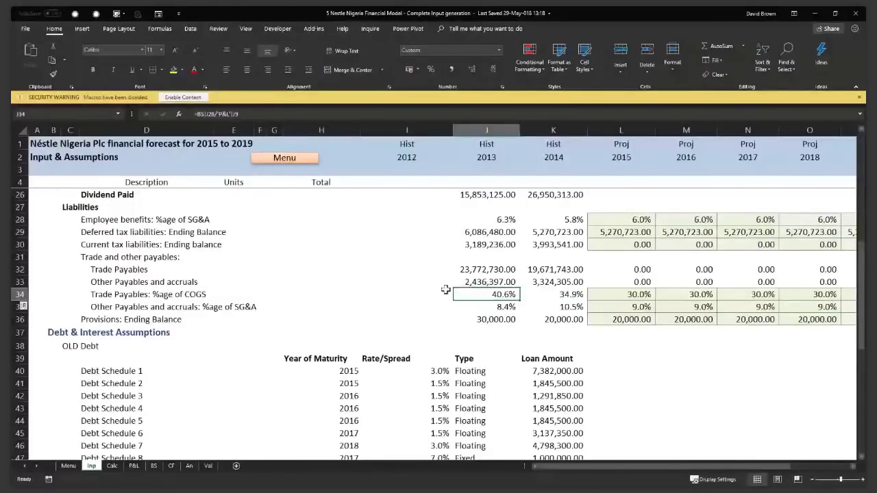
key("shift+space")
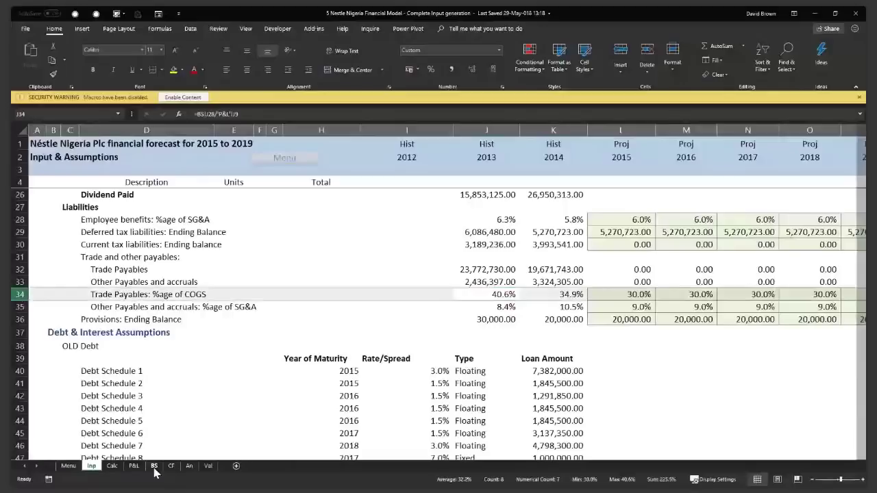
left_click(154, 467)
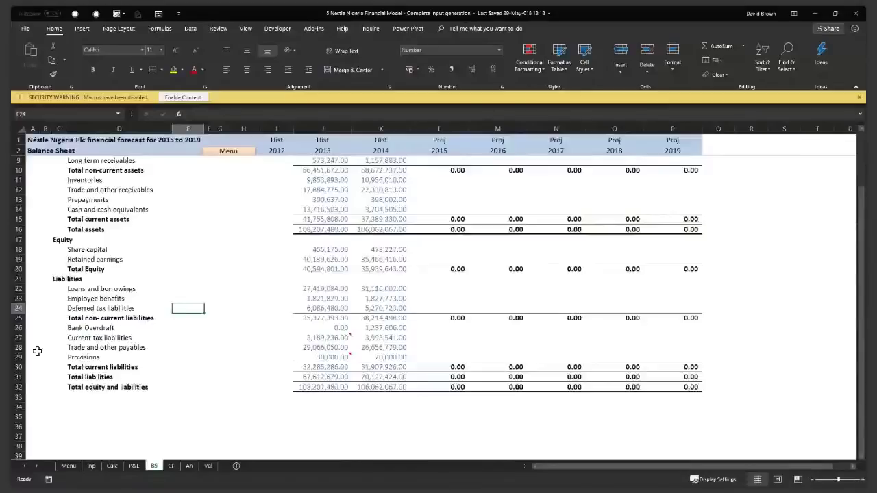
left_click(37, 351)
key("shift+space")
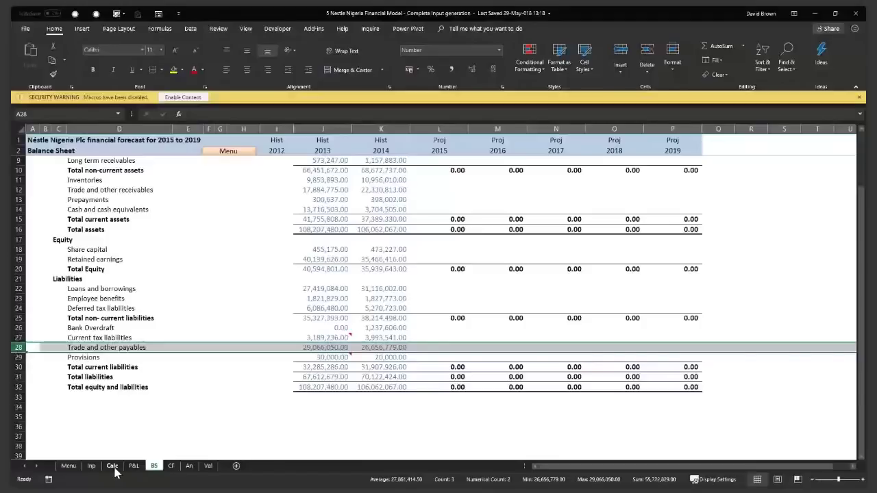
left_click(91, 466)
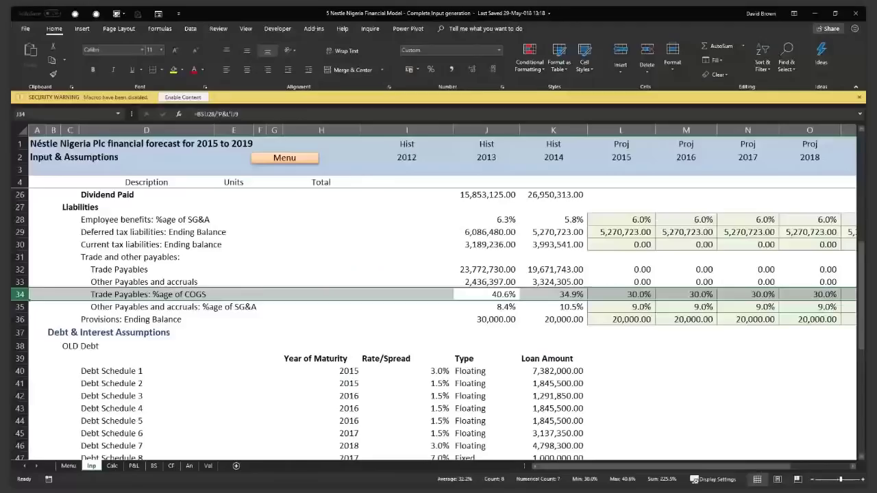
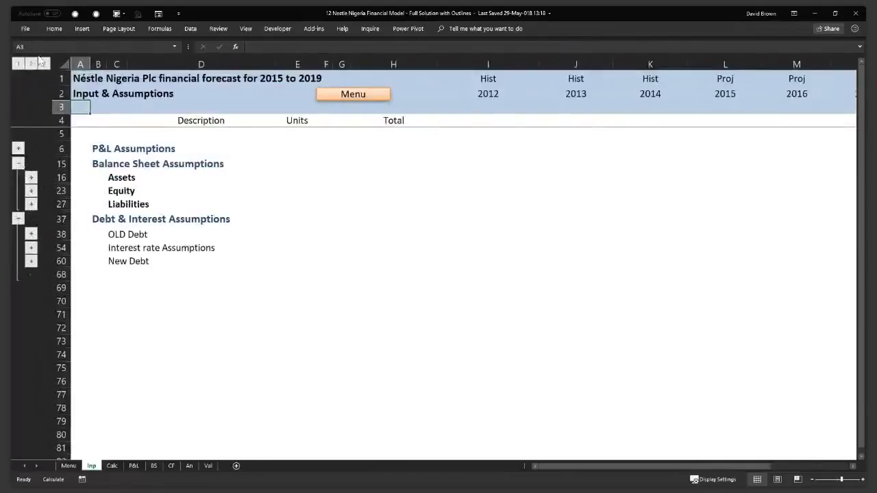
Step: Show the Inp sheet's outline at levels 1, 2 and 3, and return it to level 2
left_click(18, 64)
left_click(30, 64)
left_click(44, 63)
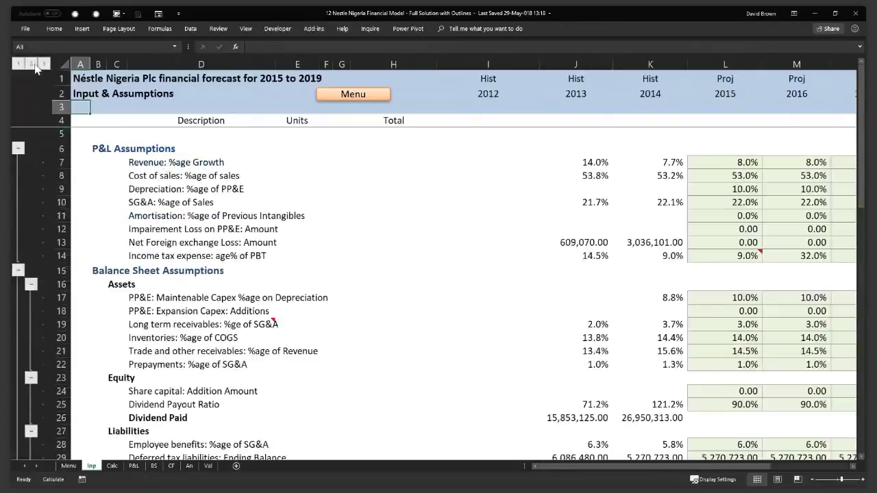
left_click(31, 64)
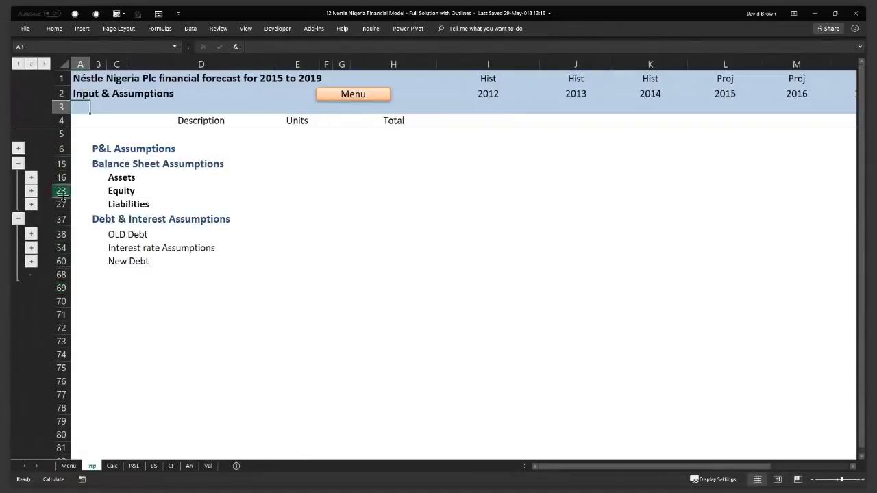
Step: Expand the Equity group on Inp and ungroup its detail rows 24 to 26
left_click(31, 191)
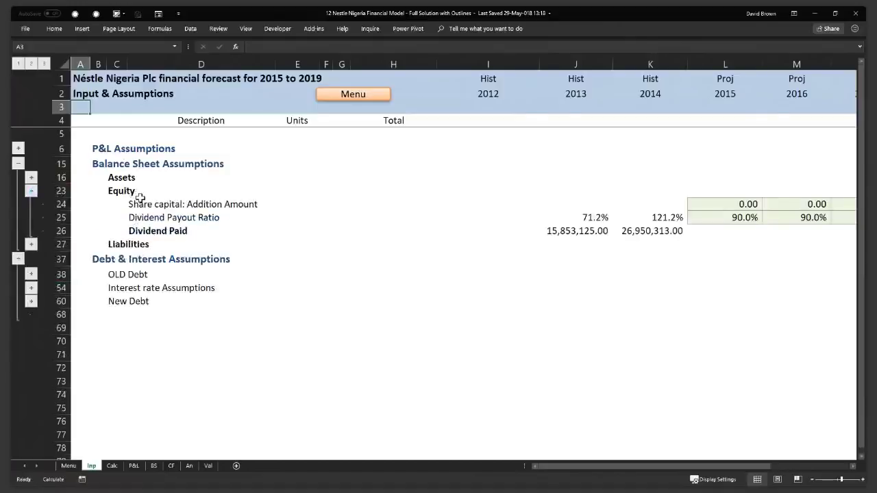
left_click_drag(116, 203, 116, 231)
key("shift+Left")
key("shift+Left")
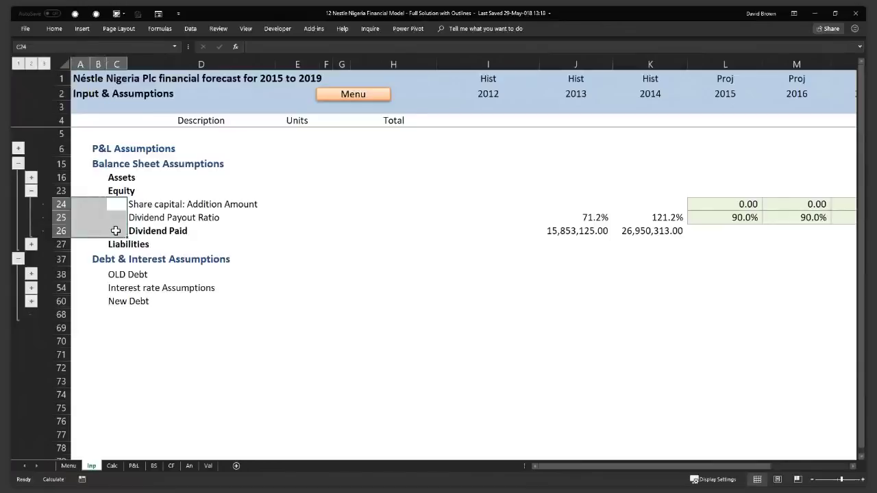
left_click_drag(116, 204, 116, 231)
key("shift+alt+Left")
key("Return")
key("shift+BackSpace")
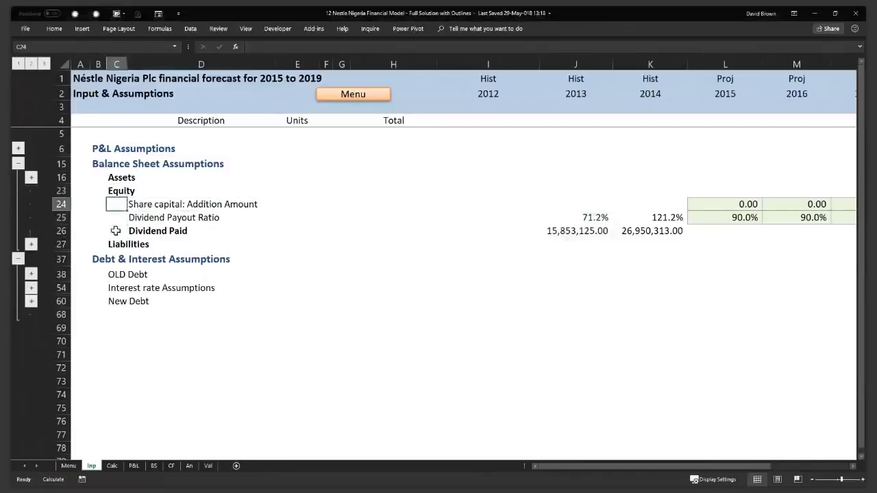
Step: Group rows 24 to 26 under Equity by rows, and test collapsing and expanding the group
key("shift+Down")
key("shift+Down")
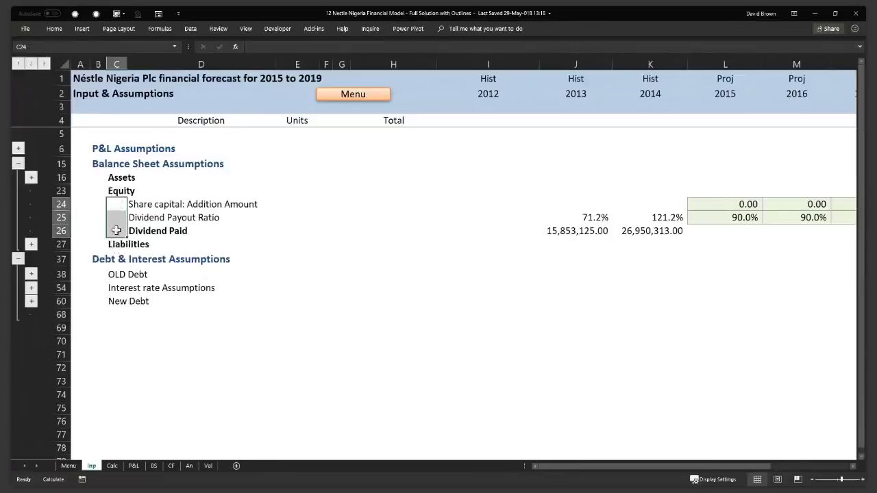
left_click(117, 204)
left_click_drag(117, 204, 117, 232)
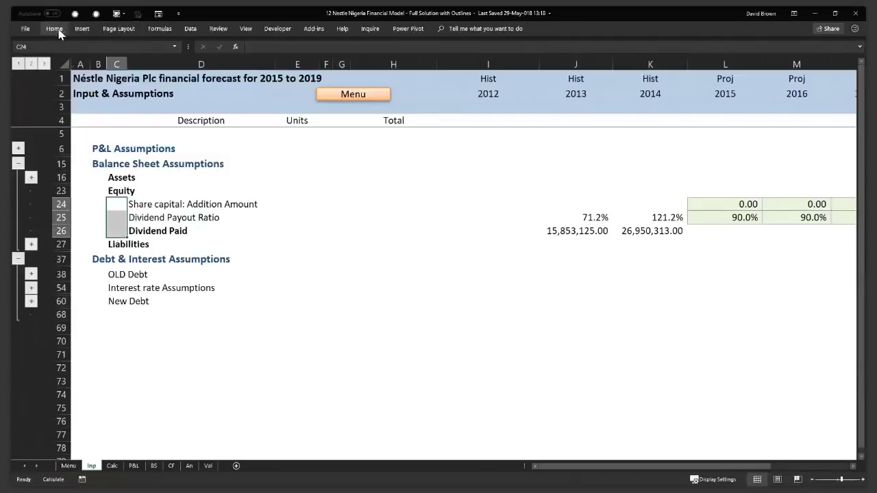
left_click(192, 30)
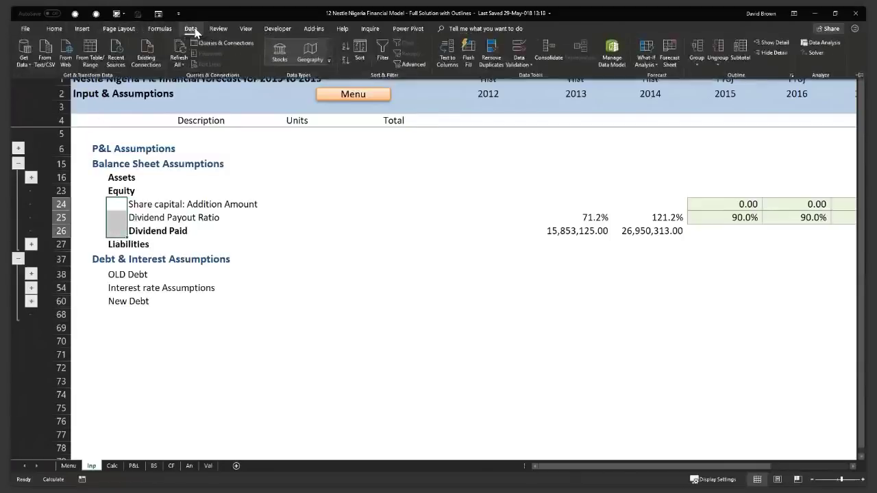
left_click(698, 66)
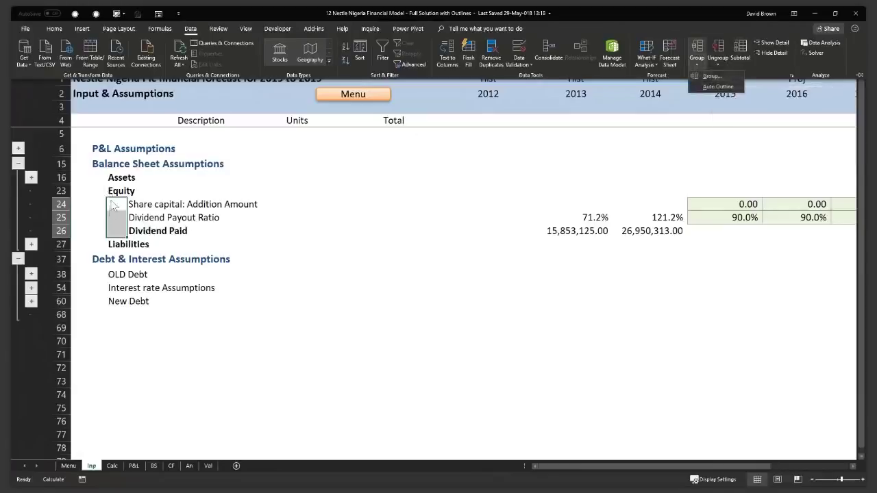
left_click(698, 64)
left_click(697, 65)
left_click(712, 75)
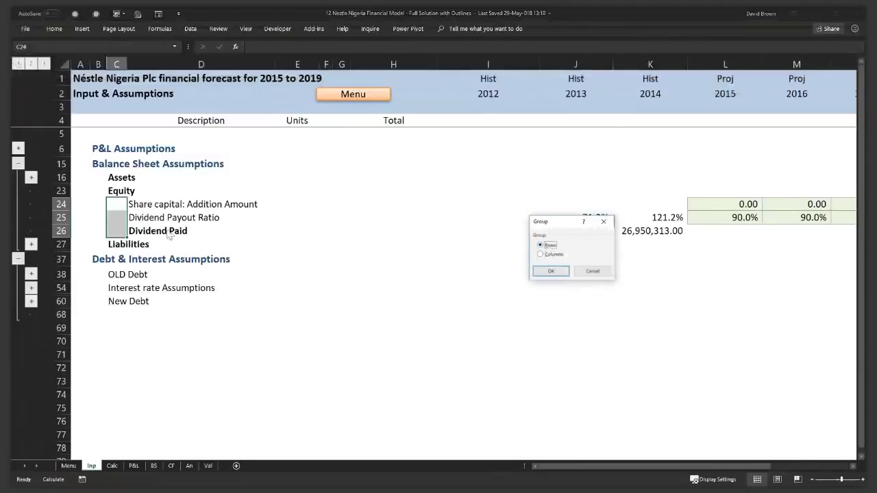
left_click(551, 271)
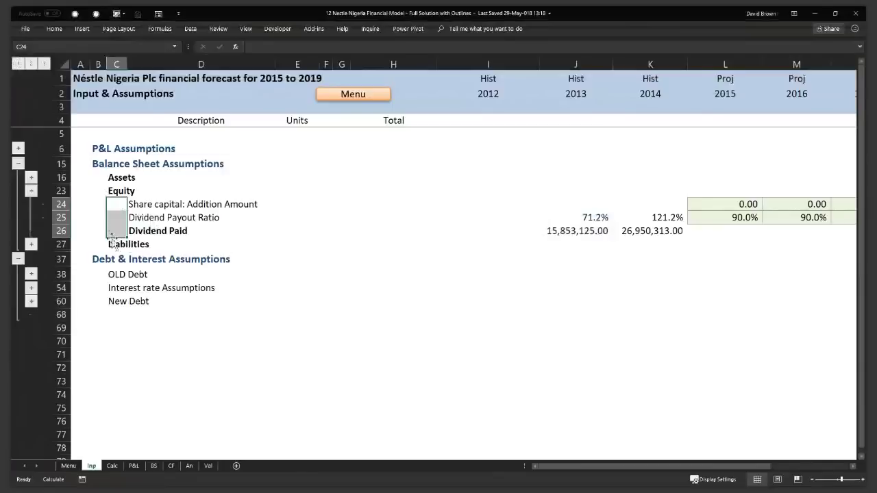
left_click(32, 193)
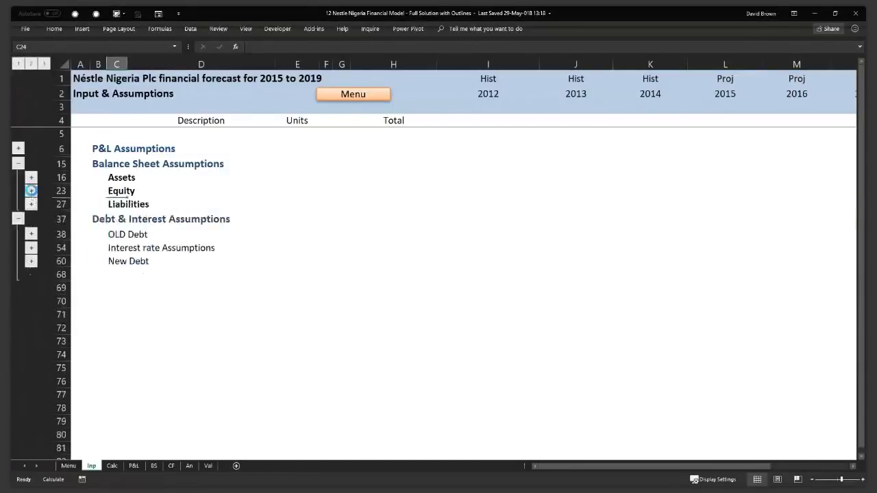
left_click(31, 192)
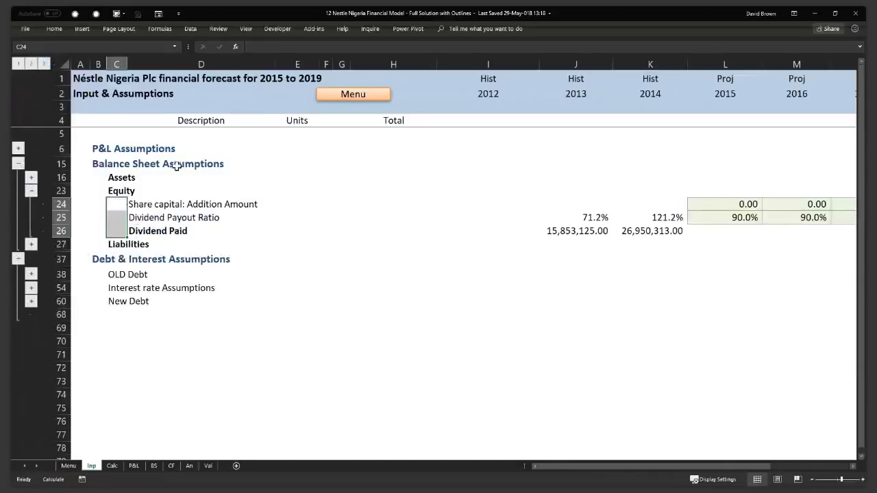
Step: Show all outline levels and highlight the row ranges behind them: B7:B14, B16:B36, and the Assets, Equity and Liabilities detail rows in column C
left_click(98, 149)
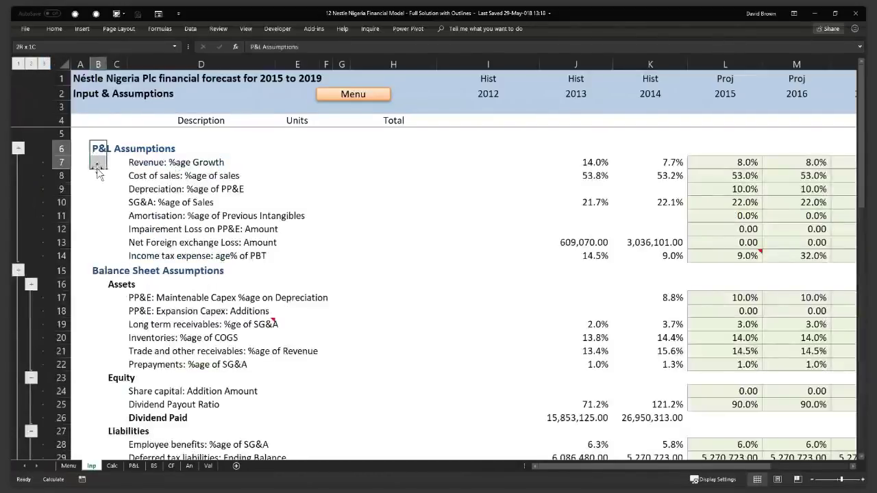
left_click_drag(98, 162, 95, 256)
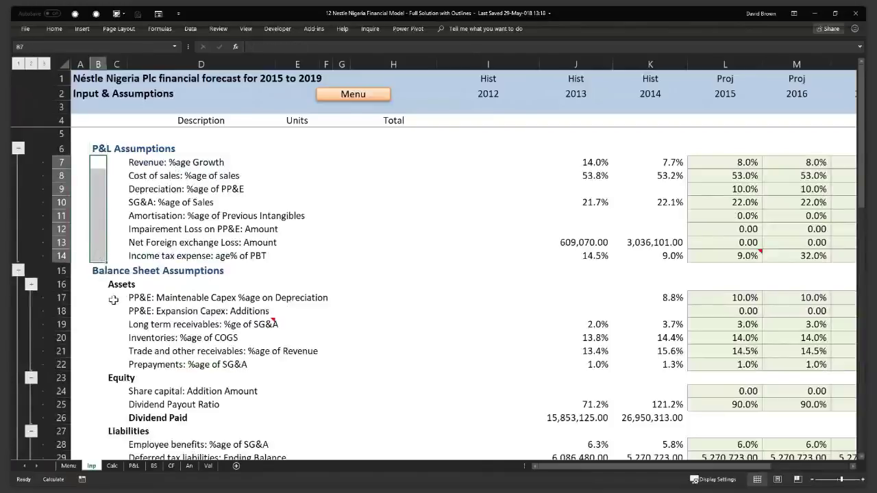
scroll(115, 294, "down", 2)
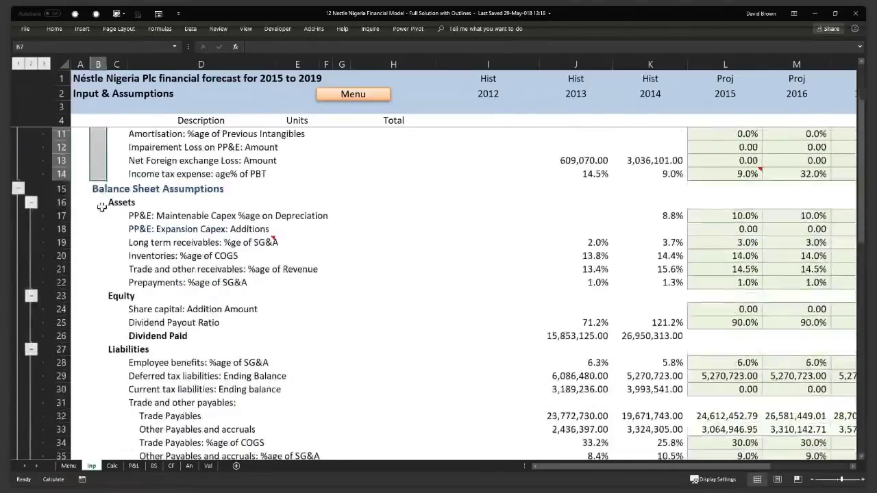
left_click_drag(96, 189, 96, 297)
left_click_drag(96, 203, 104, 420)
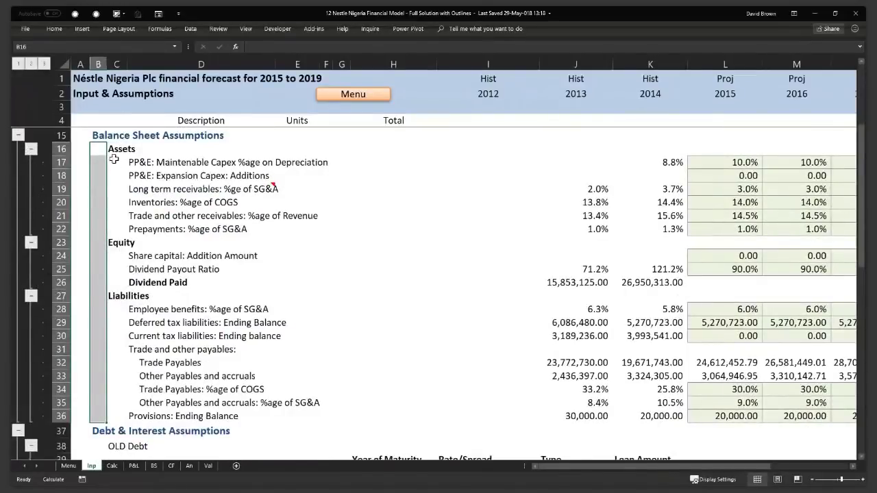
left_click_drag(118, 159, 118, 415)
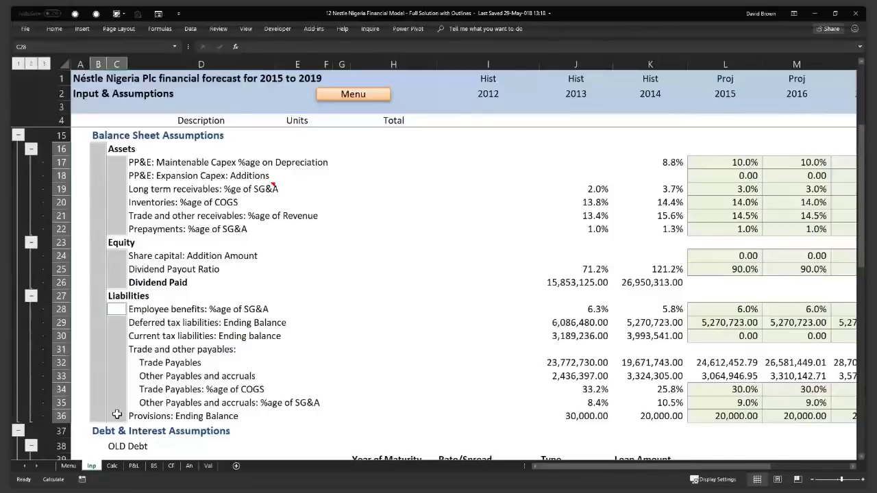
key("ctrl+9")
Step: Examine the outline structure of the Calc sheet, expanding and collapsing the Debt Schedule 2 group
left_click(112, 466)
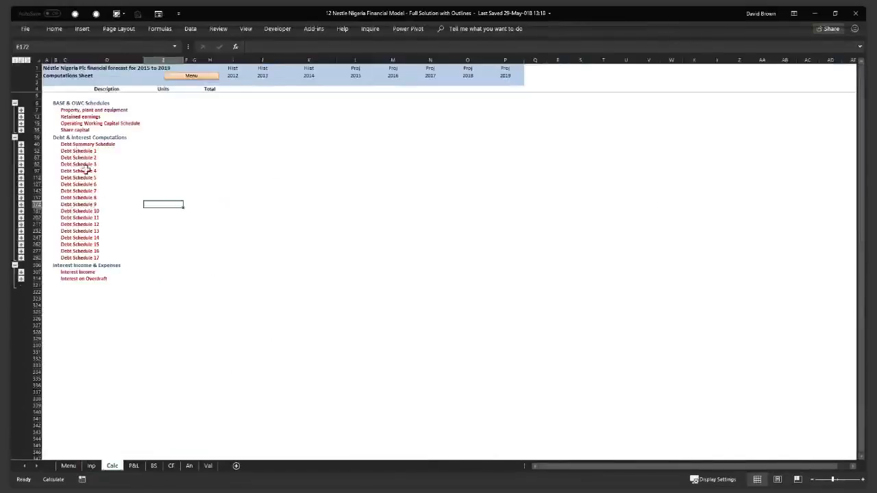
scroll(178, 211, "up", 2)
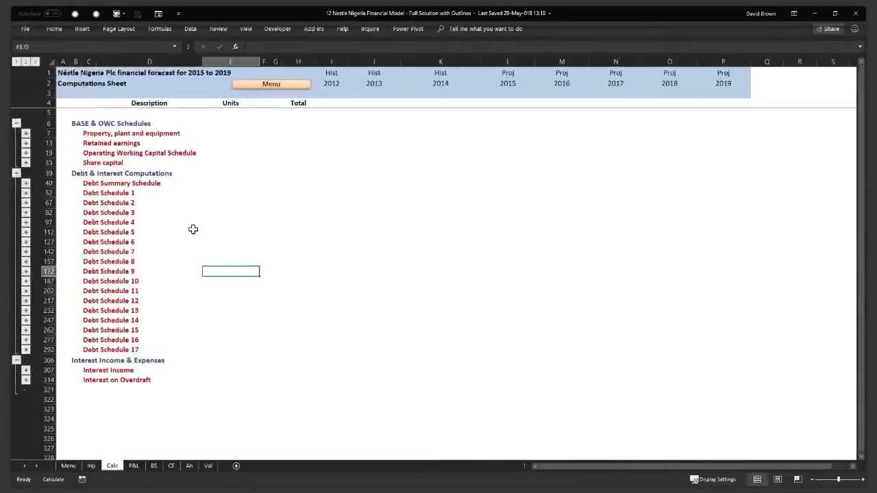
scroll(194, 230, "up", 1)
left_click(28, 222)
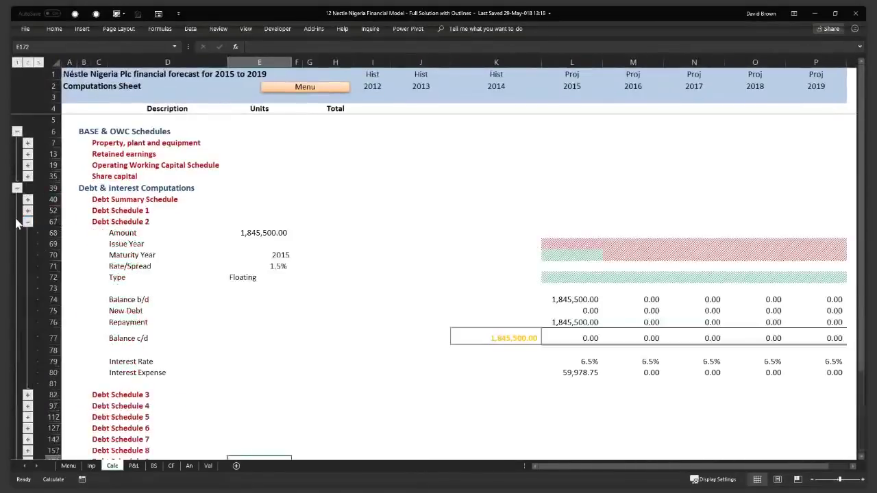
left_click(27, 222)
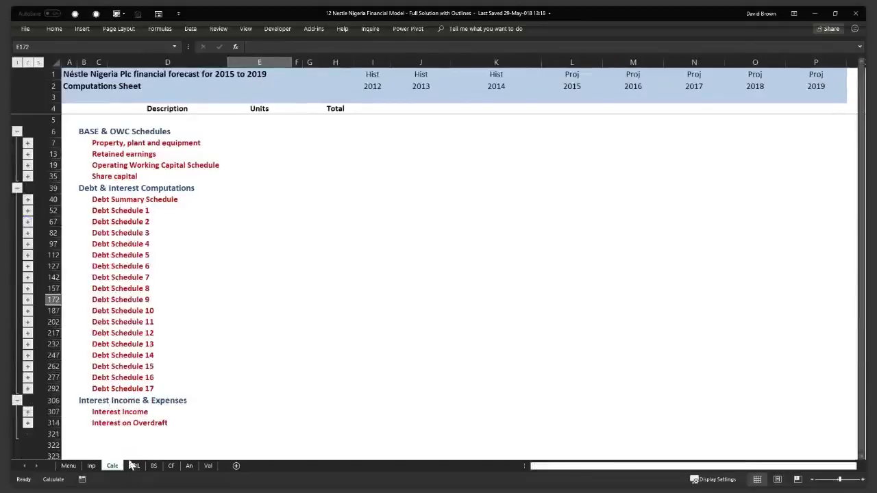
Step: Group the detail rows 8 to 16 under Assets on the BS sheet by rows
key("ctrl+Page_Down")
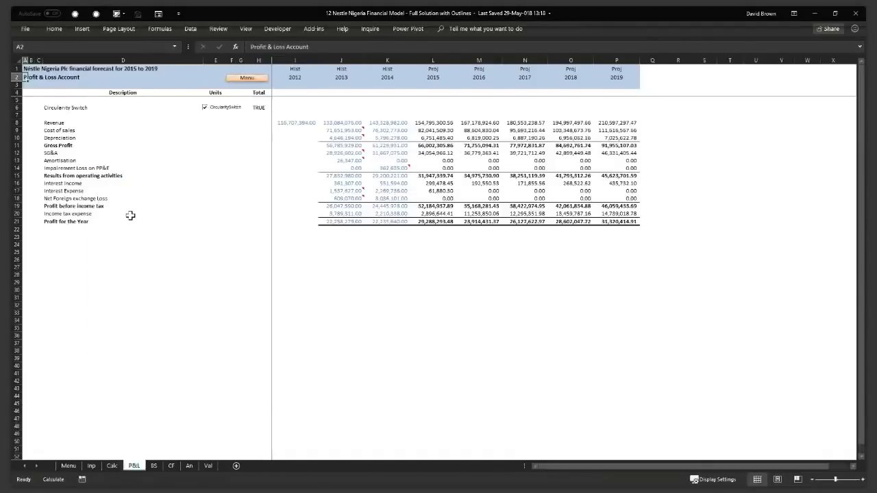
key("ctrl+Page_Down")
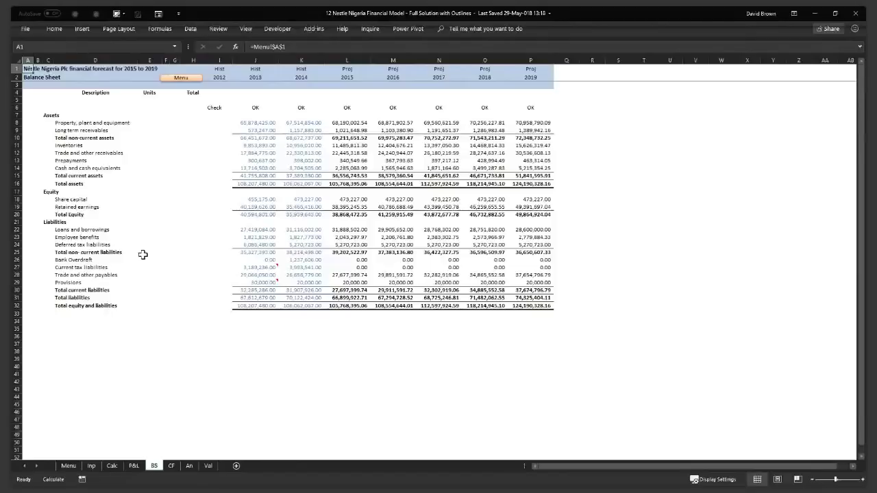
scroll(143, 255, "up", 1)
left_click_drag(49, 131, 48, 201)
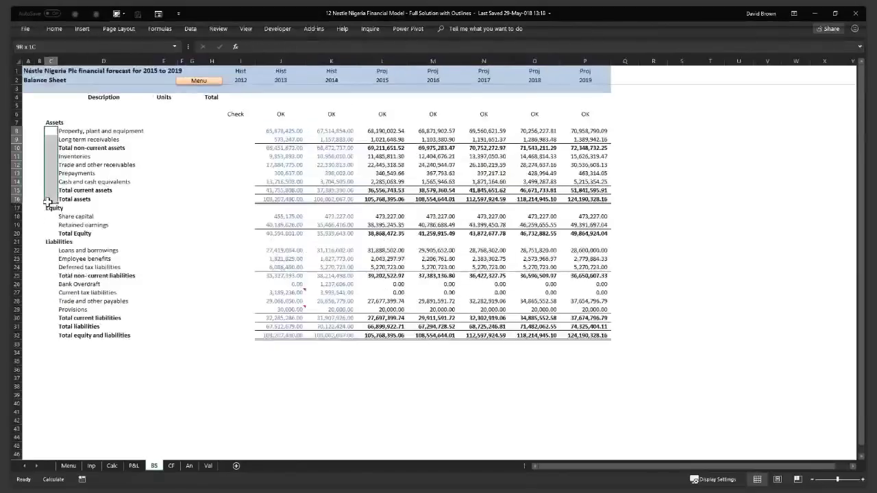
key("alt+shift+Left")
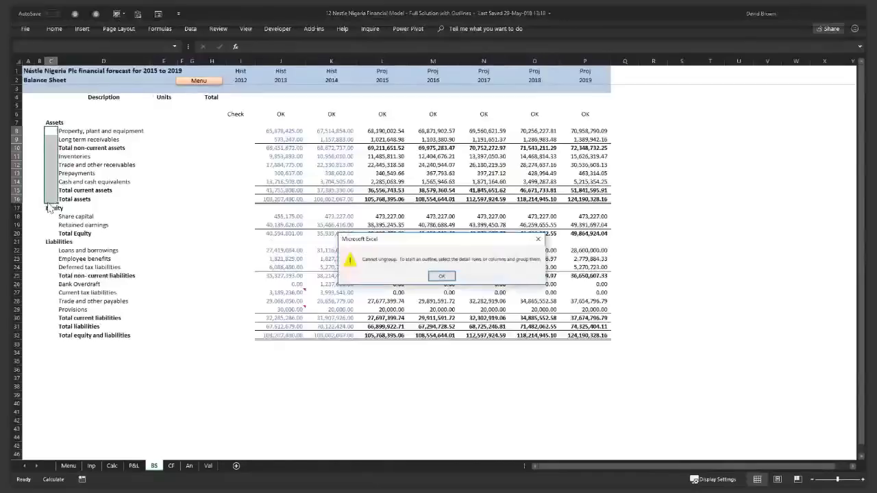
key("Return")
key("alt+shift+Right")
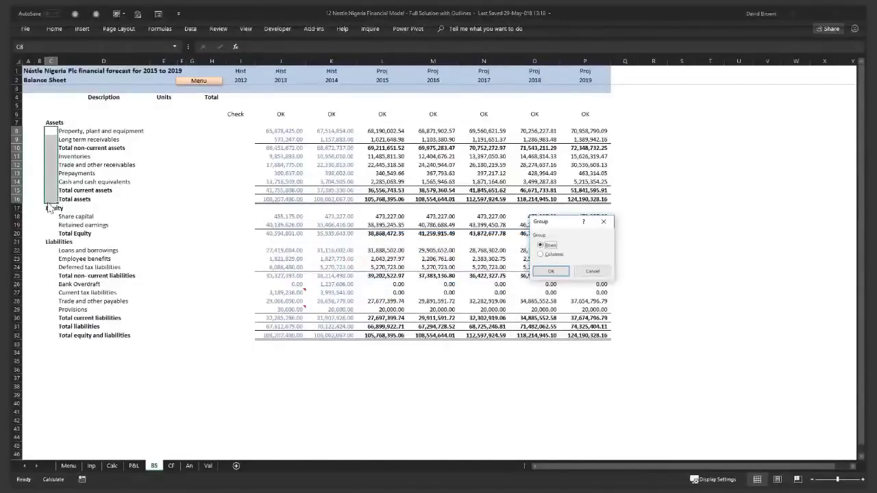
key("Return")
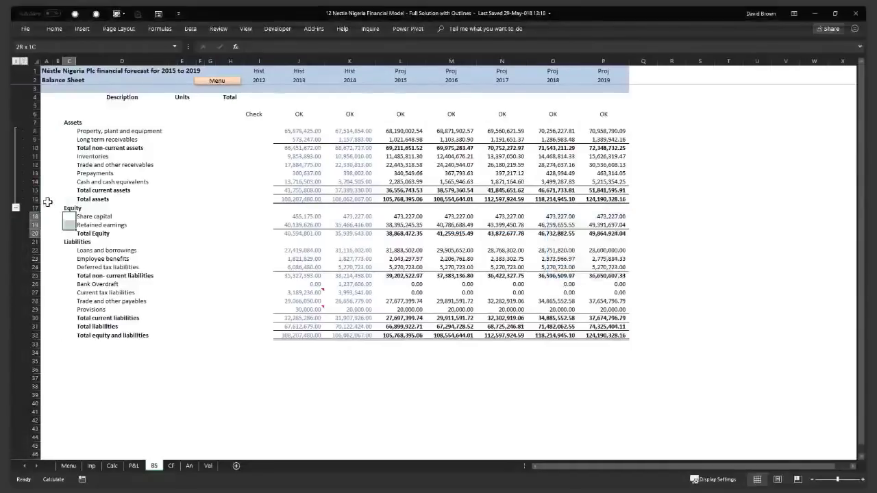
Step: Group the detail rows 18 to 20 under Equity on the balance sheet by rows
key("shift+Down")
key("alt+shift+Right")
key("Return")
Step: Group the detail rows 22 to 32 under Liabilities on the balance sheet by rows
key("Down")
key("Down")
key("Down")
key("Down")
key("shift+Down")
key("shift+Down")
key("shift+Down")
key("shift+Down")
key("shift+Down")
key("shift+Down")
key("shift+Down")
key("shift+Down")
key("shift+Down")
key("shift+Down")
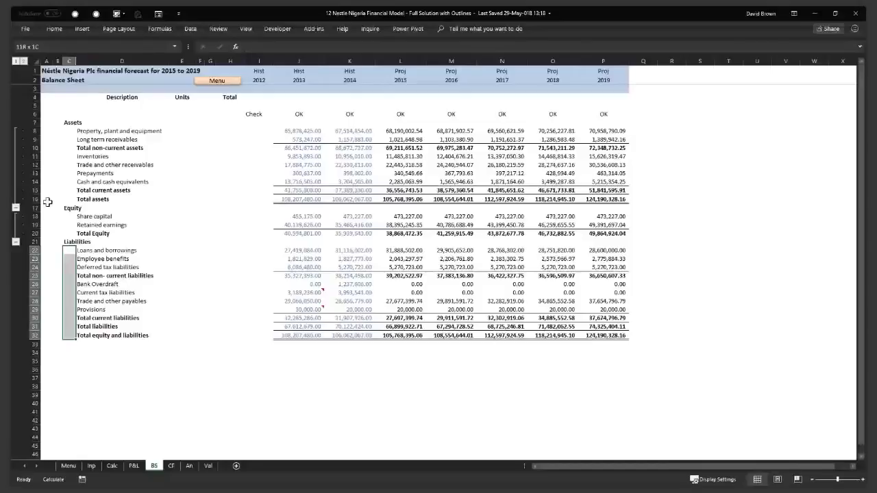
key("alt+shift+Right")
key("Return")
key("Up")
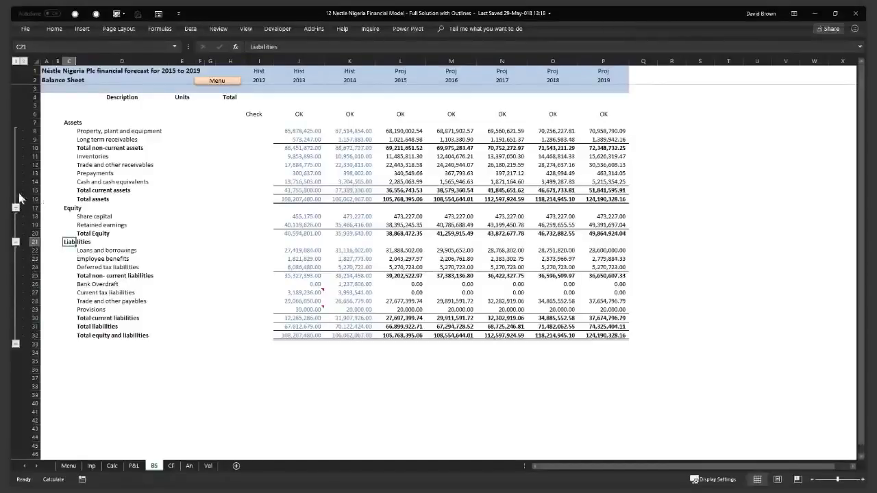
Step: Turn off summary rows below detail and summary columns to right of detail in the balance sheet's outline settings
left_click(190, 28)
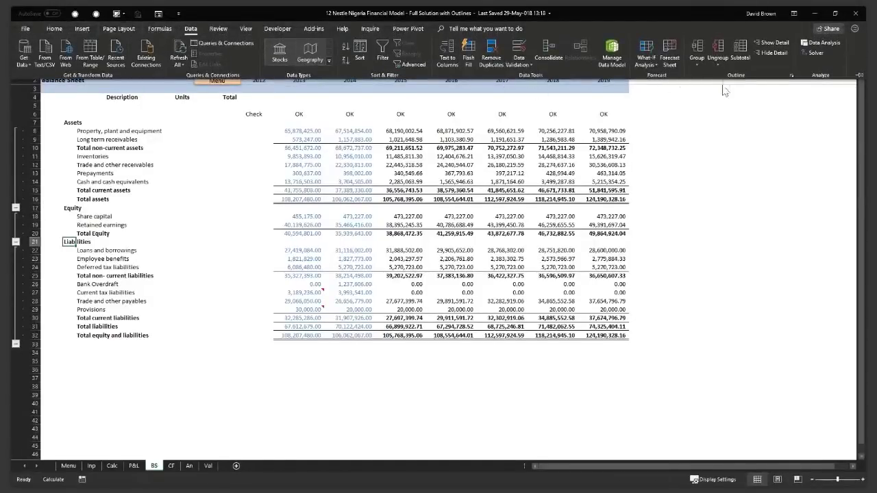
left_click(792, 75)
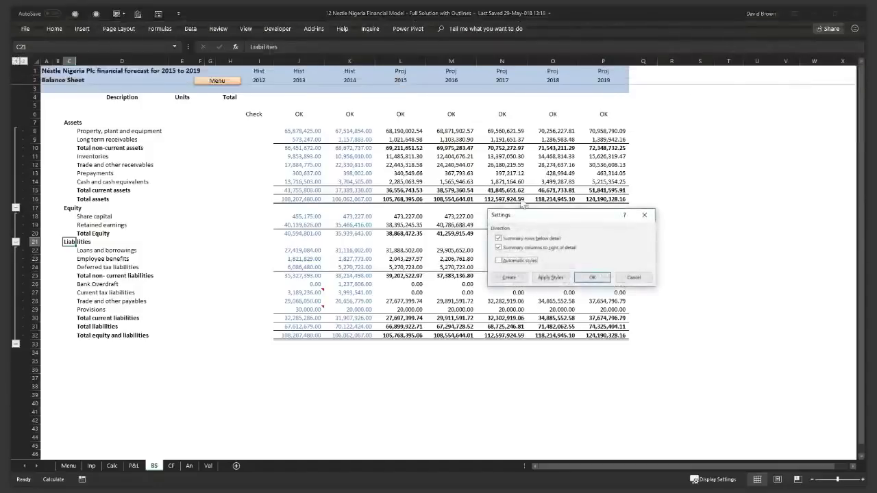
left_click_drag(575, 220, 517, 190)
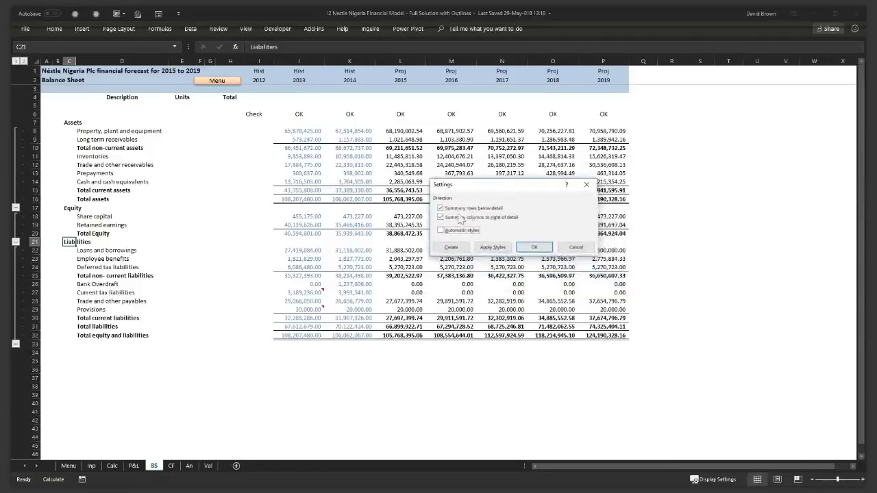
left_click(441, 209)
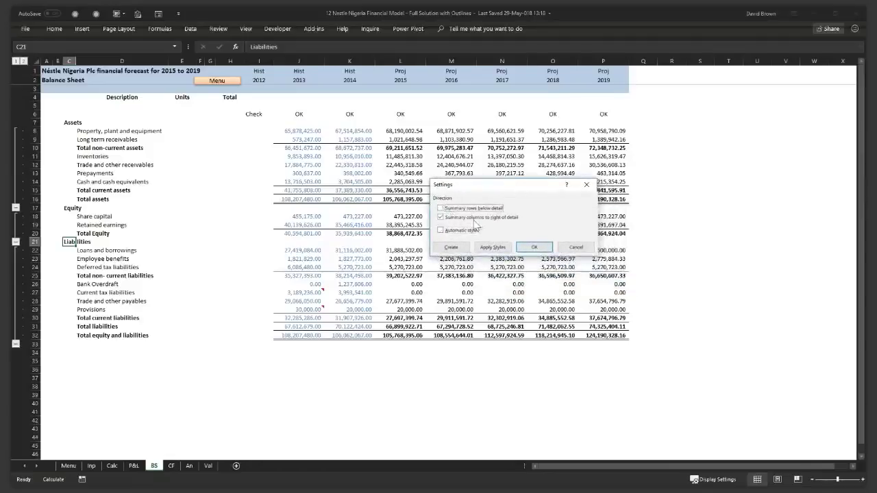
left_click(440, 217)
left_click(533, 248)
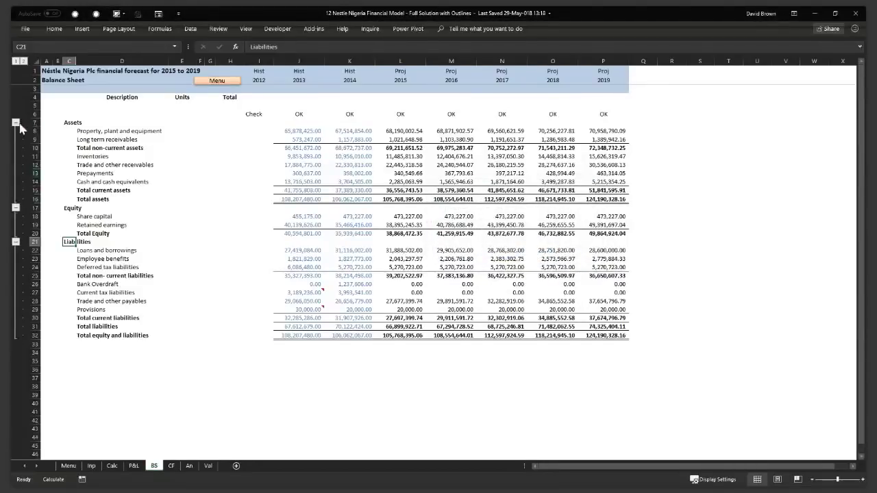
Step: Test the balance sheet outline by collapsing and re-expanding the Assets, Equity and Liabilities groups one by one
left_click(15, 122)
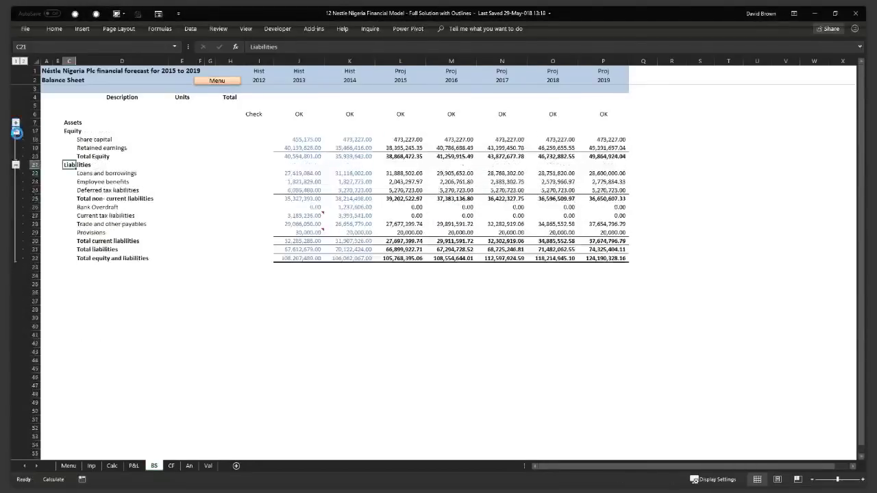
left_click(15, 131)
left_click(15, 139)
left_click(16, 123)
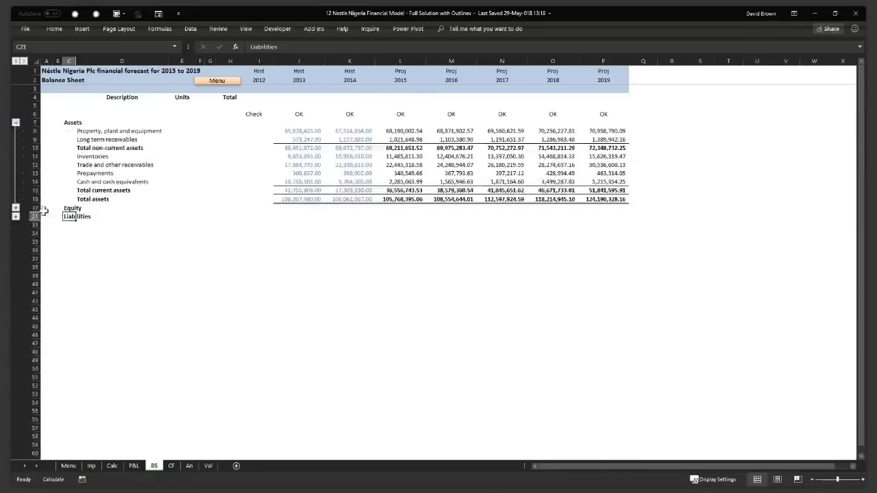
left_click(15, 210)
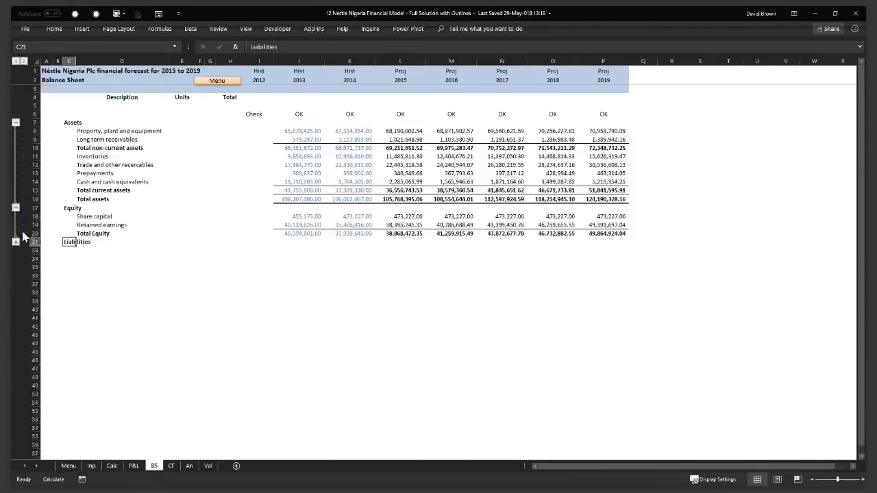
left_click(15, 242)
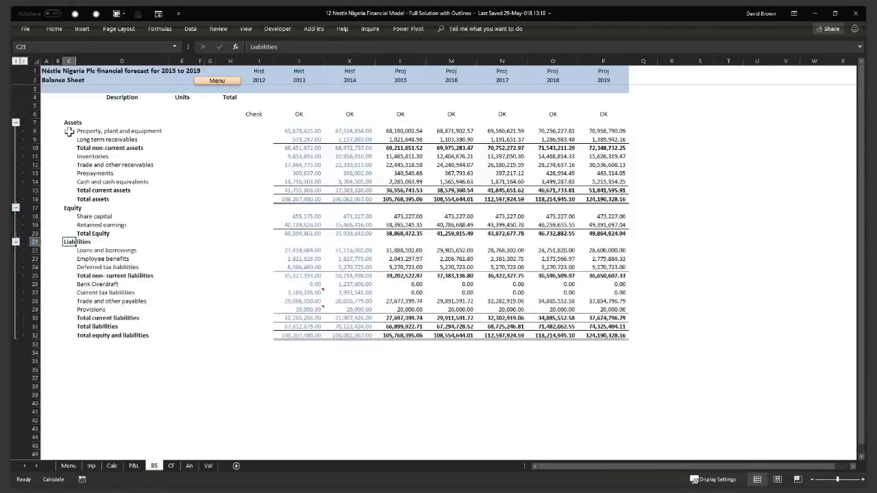
Step: Highlight the Assets detail rows, and check the whole balance sheet outline at level 1 and level 2
left_click_drag(69, 131, 67, 191)
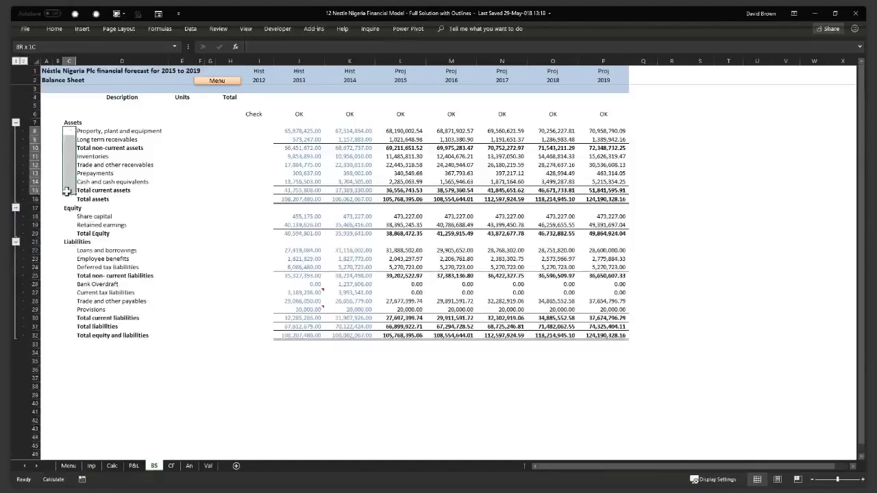
left_click(139, 182)
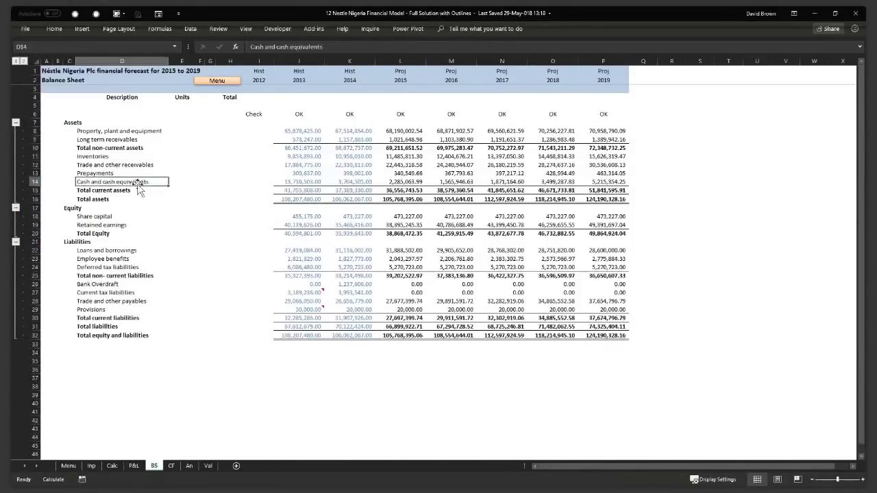
left_click(16, 61)
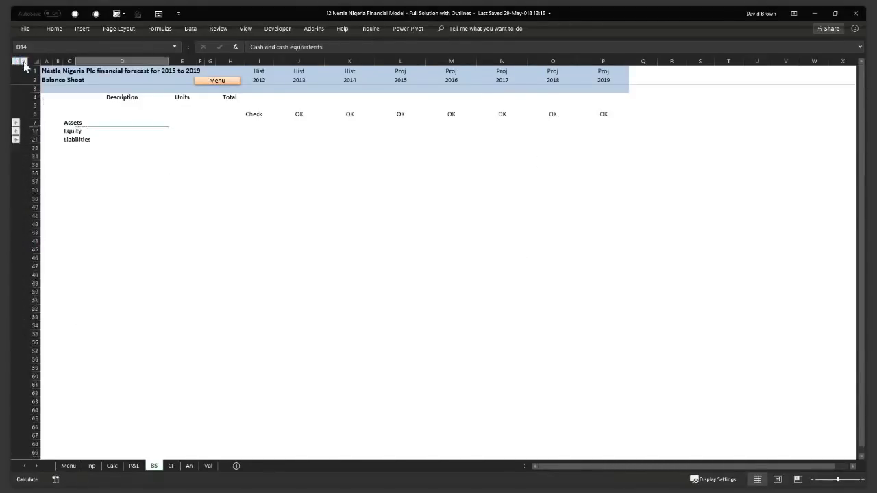
left_click(23, 61)
Step: On the CF sheet, group rows 9 to 13 under Cash flow from operations
left_click(172, 468)
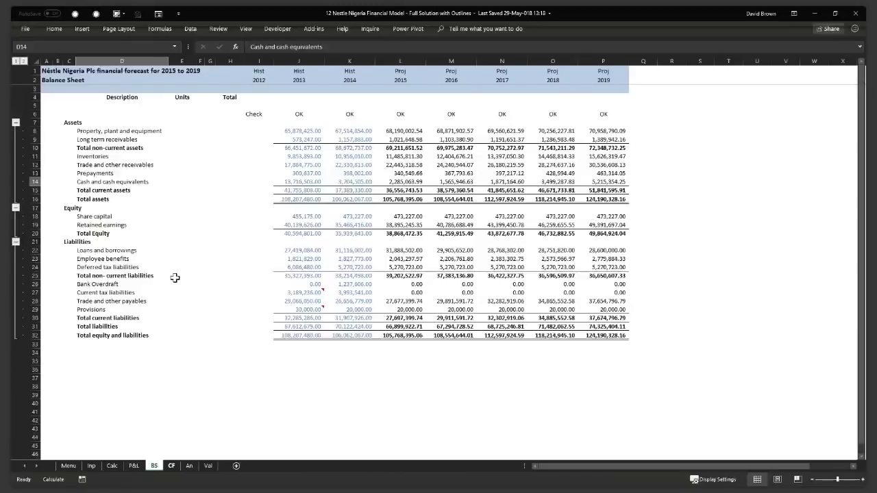
left_click_drag(71, 142, 70, 190)
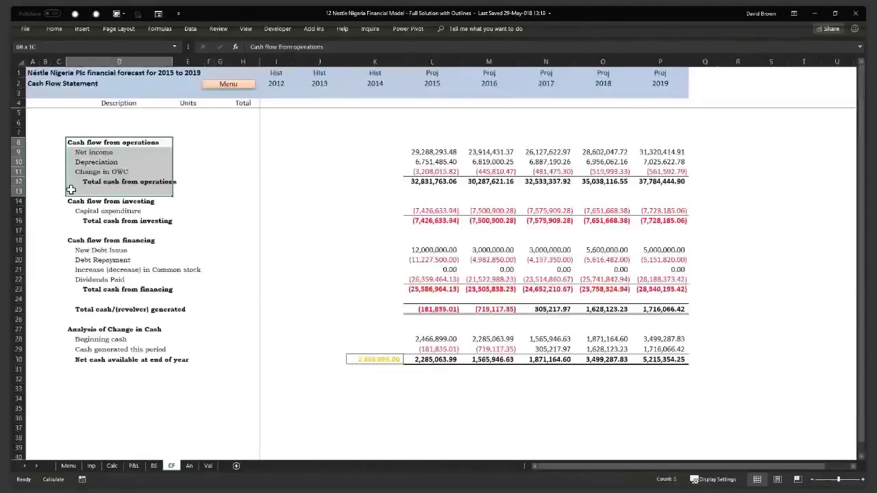
left_click_drag(71, 152, 80, 192)
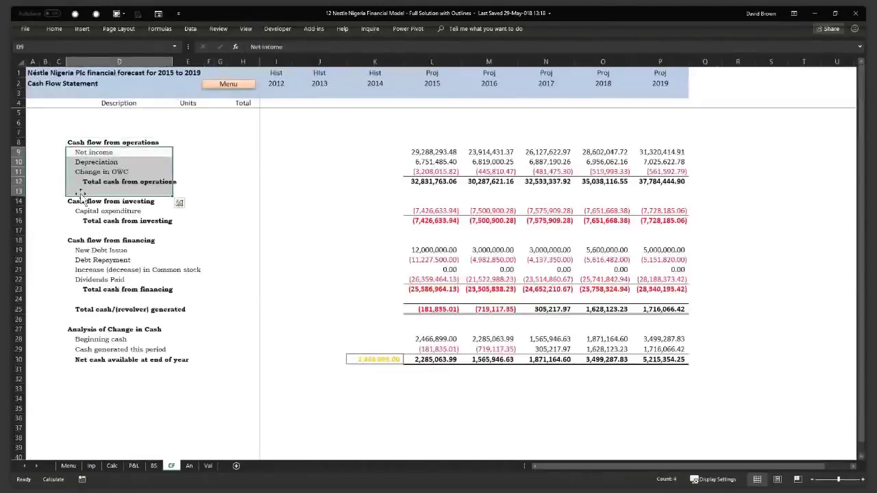
key("alt+shift+Right")
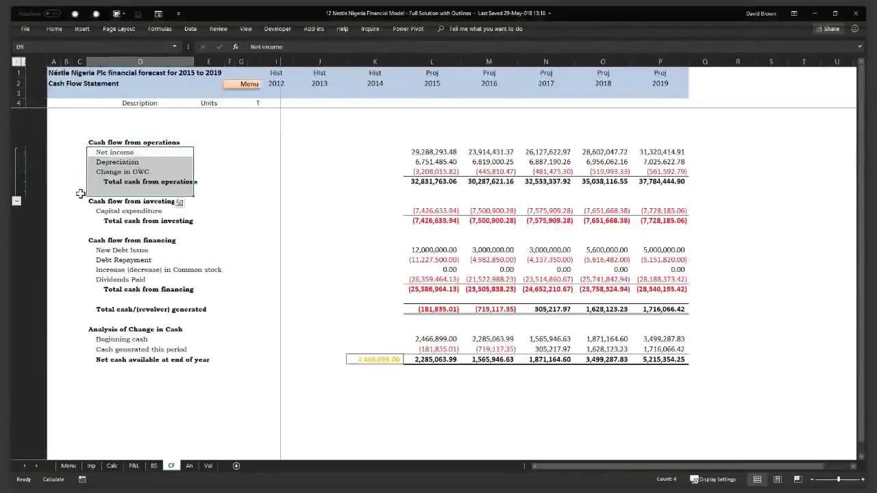
Step: Group rows 15 to 17 under Cash flow from investing
left_click(141, 201)
left_click_drag(141, 211, 141, 232)
key("alt+shift+Right")
Step: Group rows 19 to 26 under Cash flow from financing, including the total cash generated row
key("Down")
key("Down")
key("Down")
key("Down")
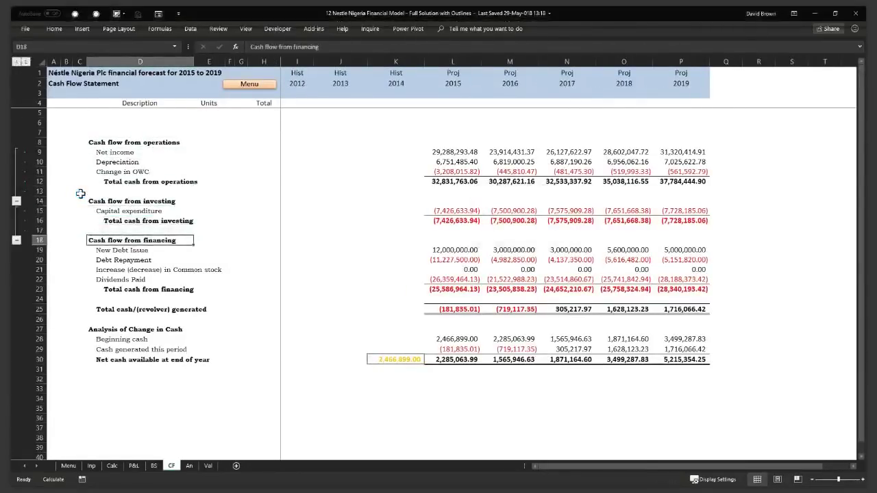
key("shift+Down")
key("shift+Down")
key("shift+Down")
key("shift+Down")
key("shift+Down")
key("shift+Down")
key("shift+Down")
key("shift+Down")
key("shift+Up")
key("alt+shift+Right")
key("Return")
Step: Group rows 28 to 30 under Analysis of Change in Cash by rows
key("Down")
key("Down")
key("Down")
key("Down")
key("Down")
key("Down")
key("Down")
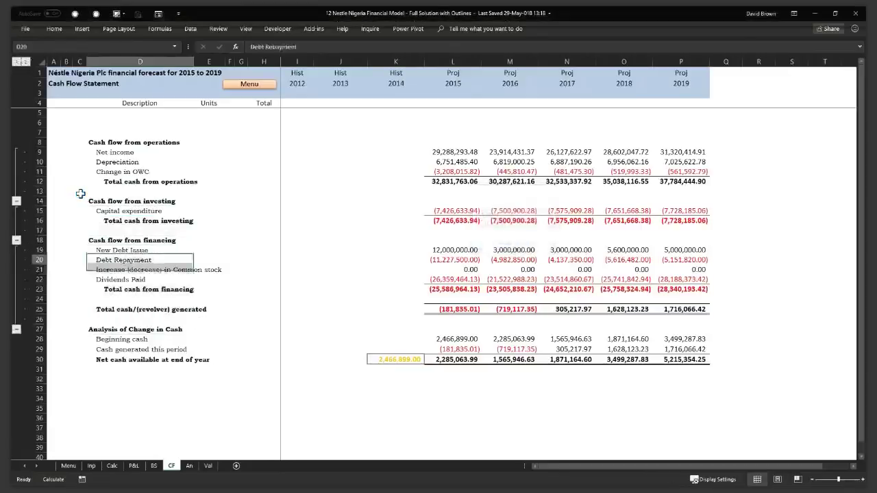
key("Down")
key("Down")
key("shift+Down")
key("shift+Down")
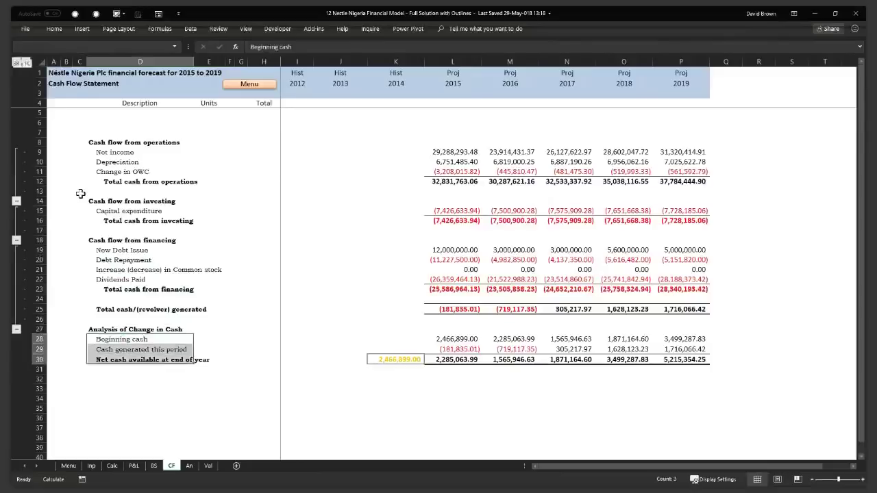
key("alt+shift+Right")
key("Return")
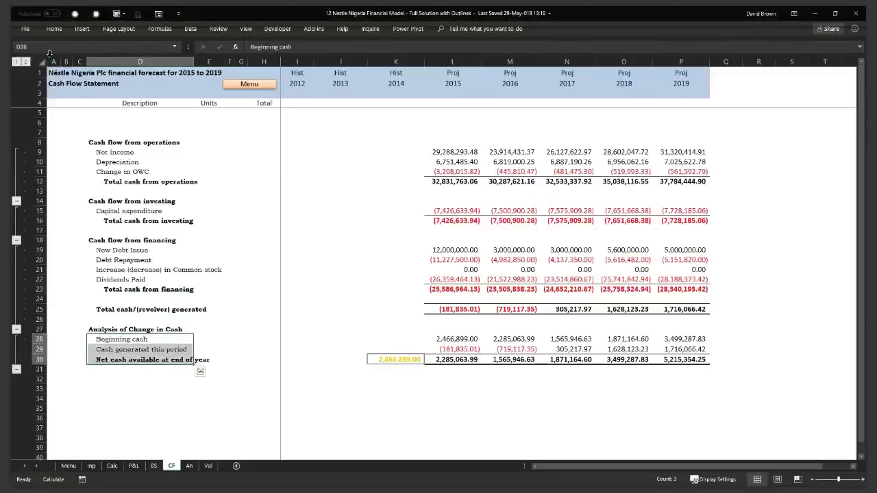
Step: Turn off summary rows below detail and summary columns to right of detail for the cash flow outline, checking it collapsed and expanded
left_click(19, 61)
left_click(122, 154)
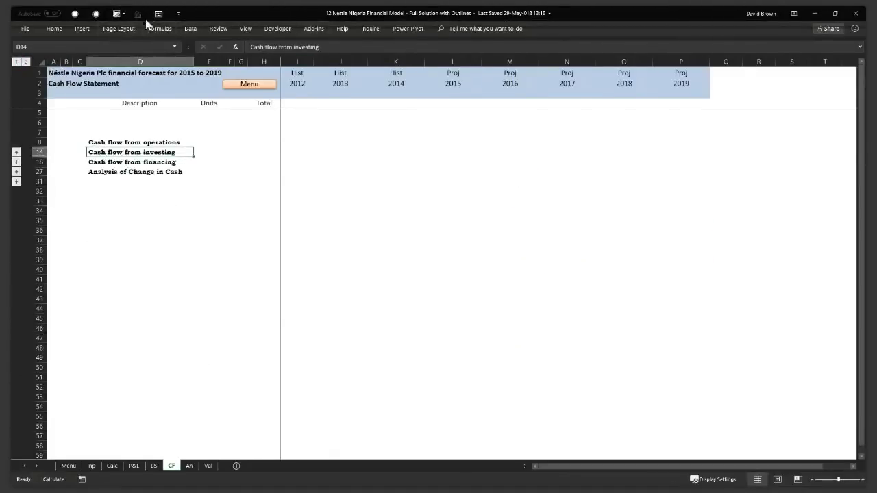
left_click(190, 29)
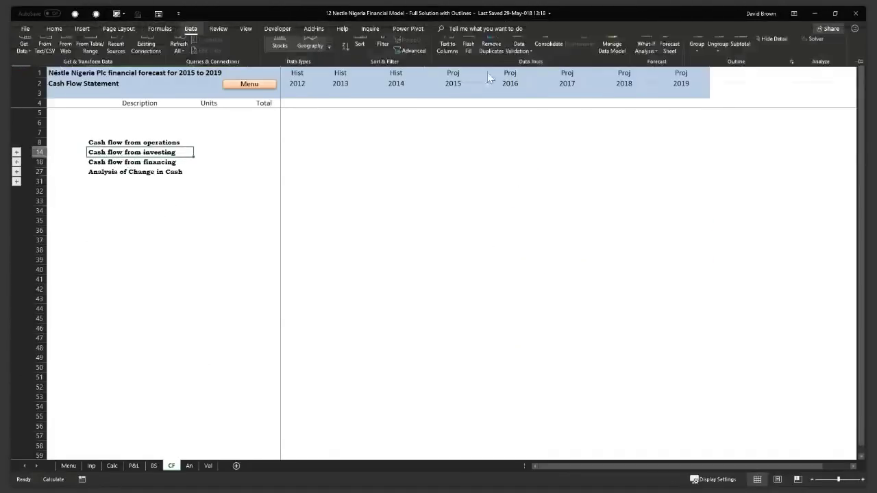
left_click(697, 61)
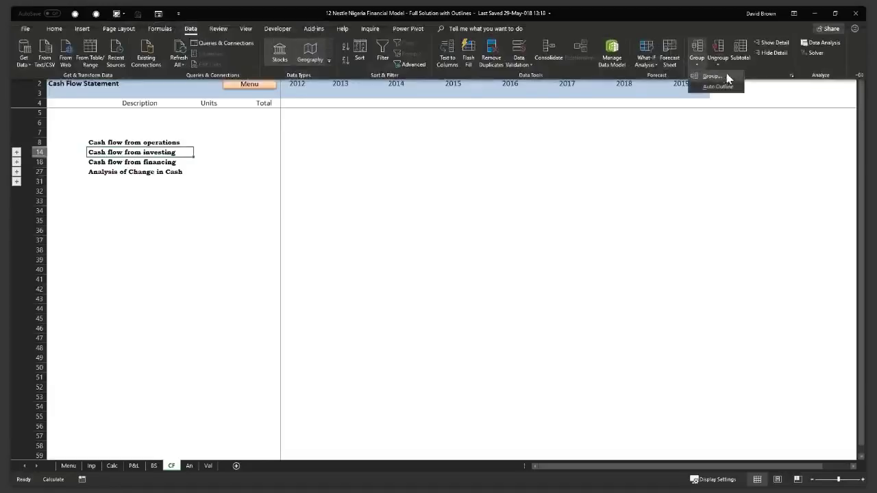
left_click(791, 75)
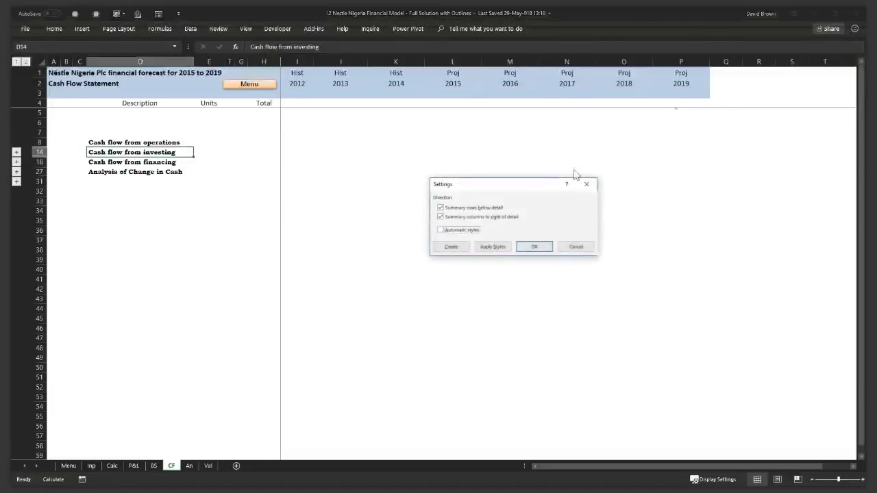
left_click(441, 207)
left_click(442, 217)
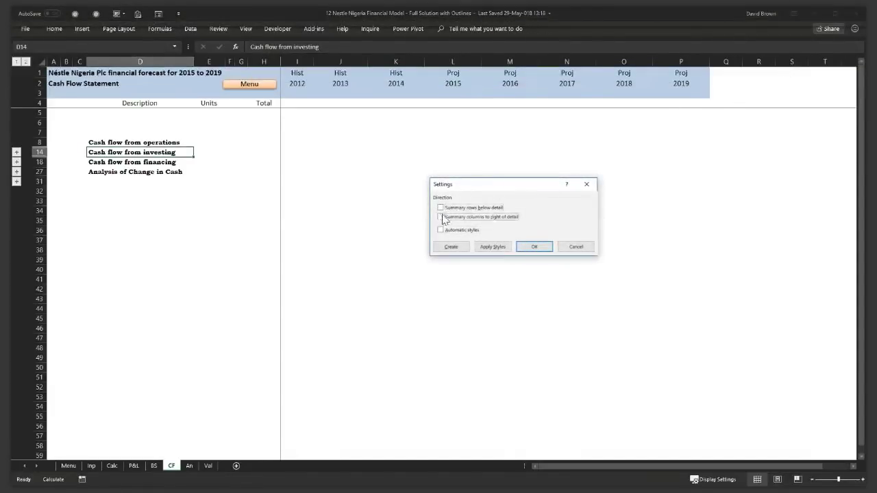
left_click(534, 246)
left_click(92, 161)
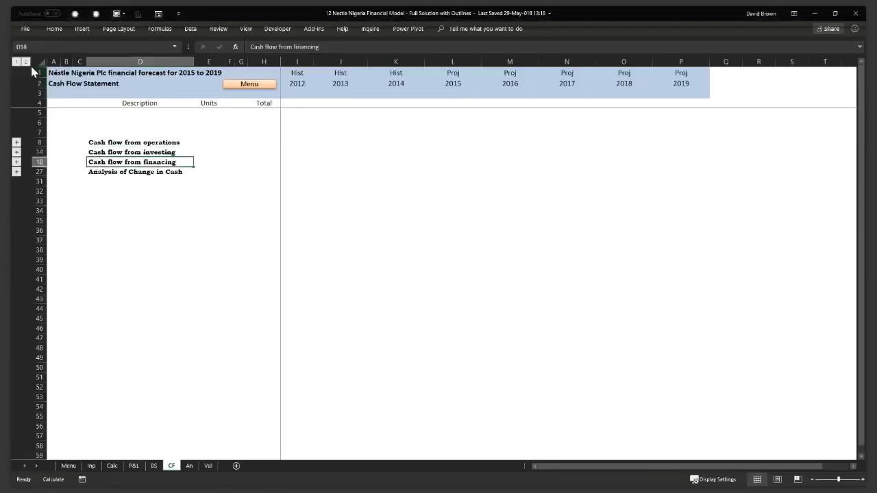
left_click(25, 61)
Step: View the Ratio Analysis sheet (An) and the Valuation sheet (Val)
left_click(193, 468)
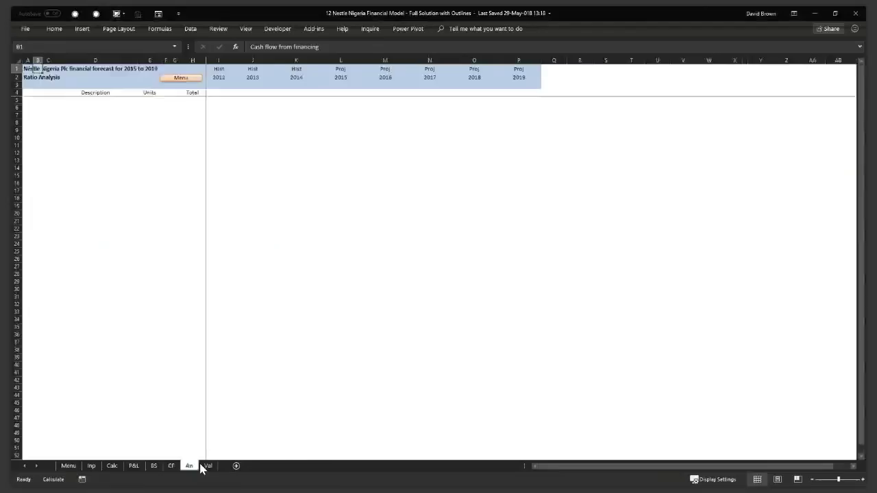
left_click(209, 467)
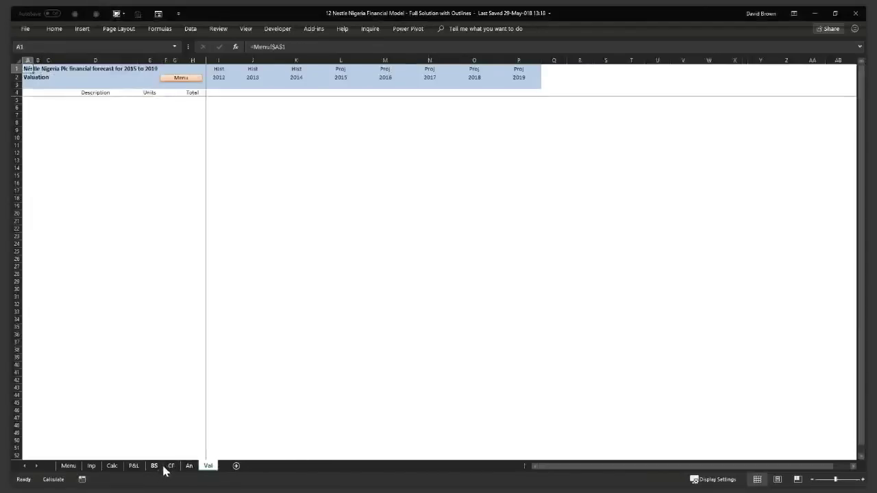